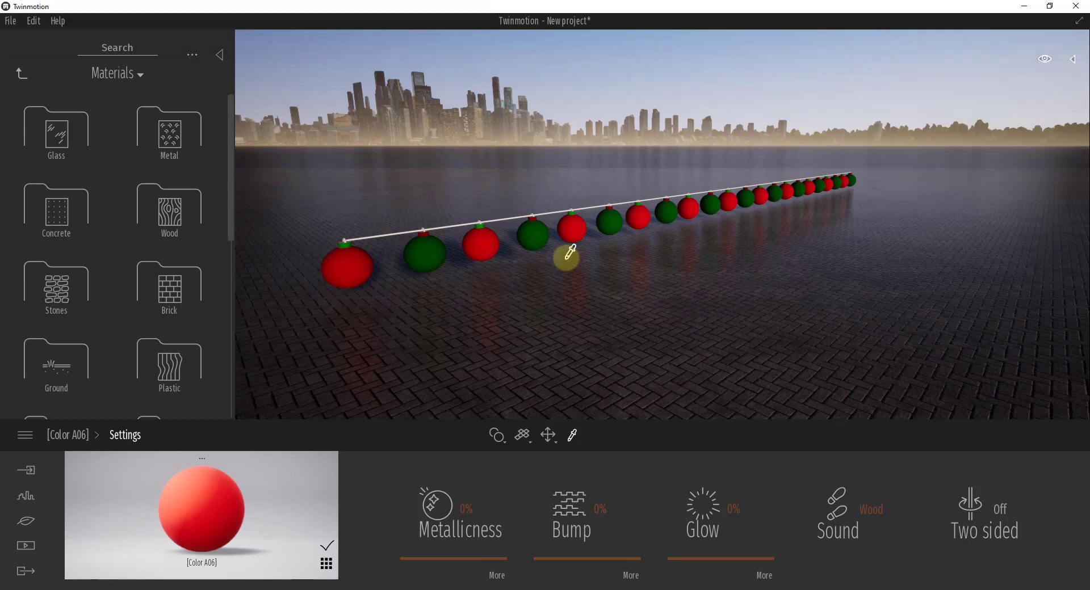
- Look along the row of red and green baubles, sample the first red bauble, and open the Day time panel
{"action": "key", "text": "a"}
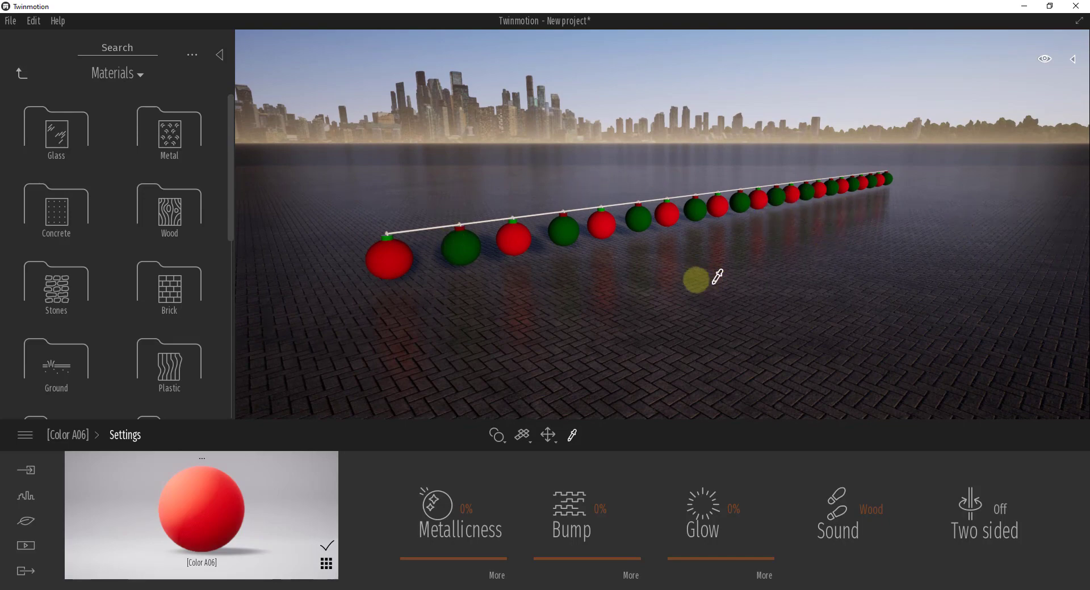
{"action": "key", "text": "w"}
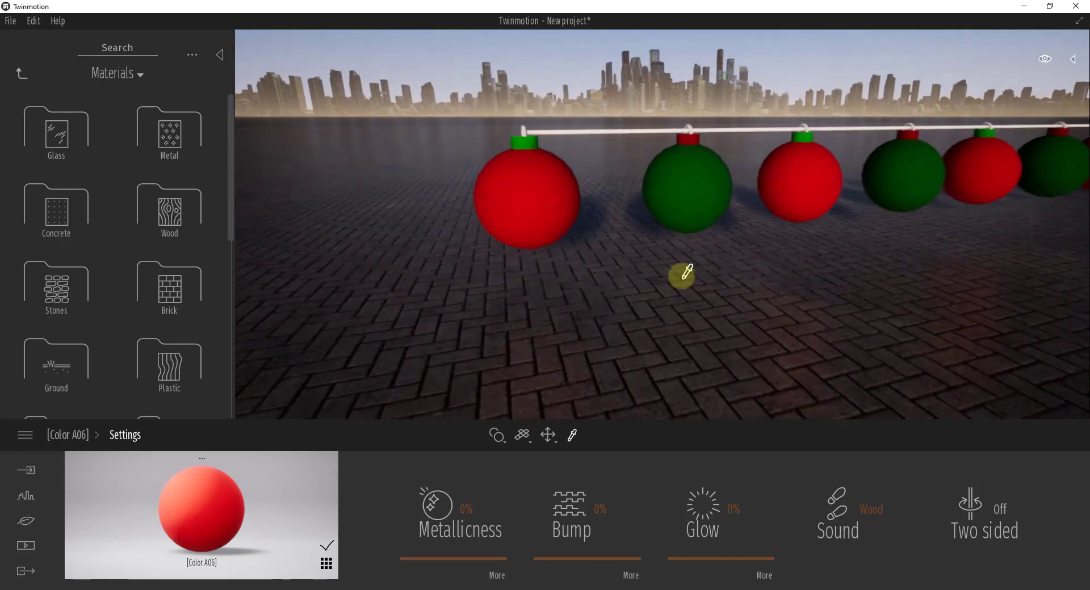
{"action": "left_click", "coordinate": [584, 204]}
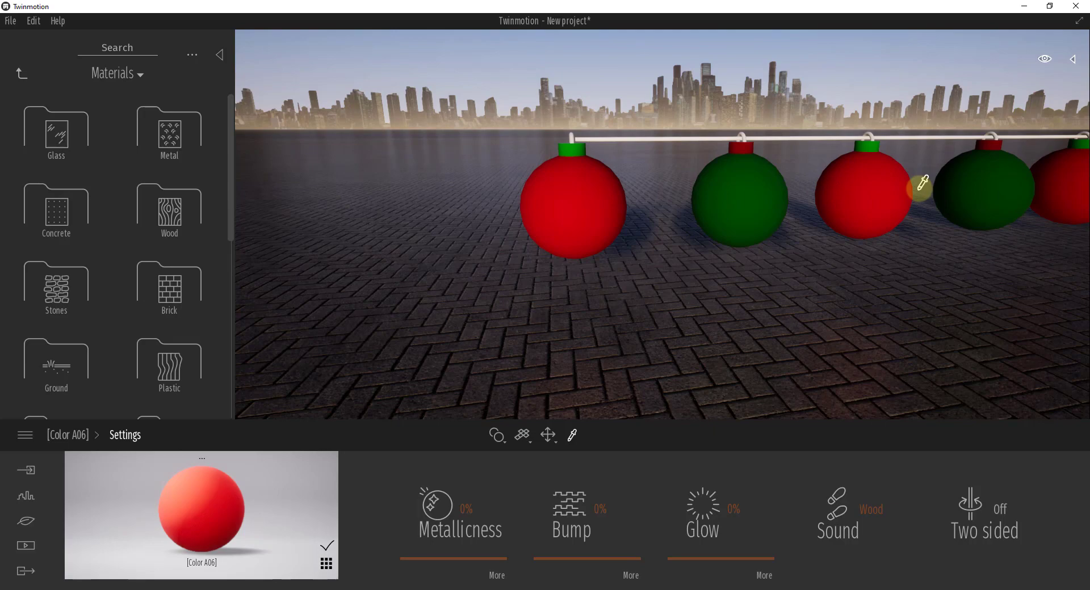
{"action": "key", "text": "s"}
{"action": "key", "text": "s"}
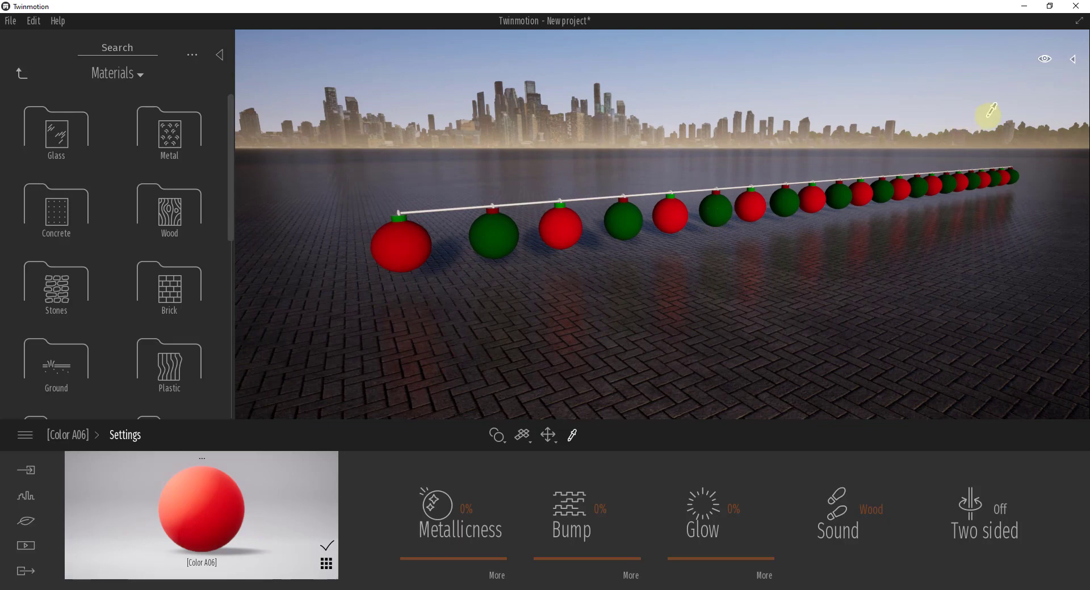
{"action": "left_click", "coordinate": [1046, 58]}
- Set the time of day to night and make the red bauble material glow
{"action": "left_click_drag", "start_coordinate": [993, 252], "coordinate": [985, 280]}
{"action": "left_click", "coordinate": [785, 310]}
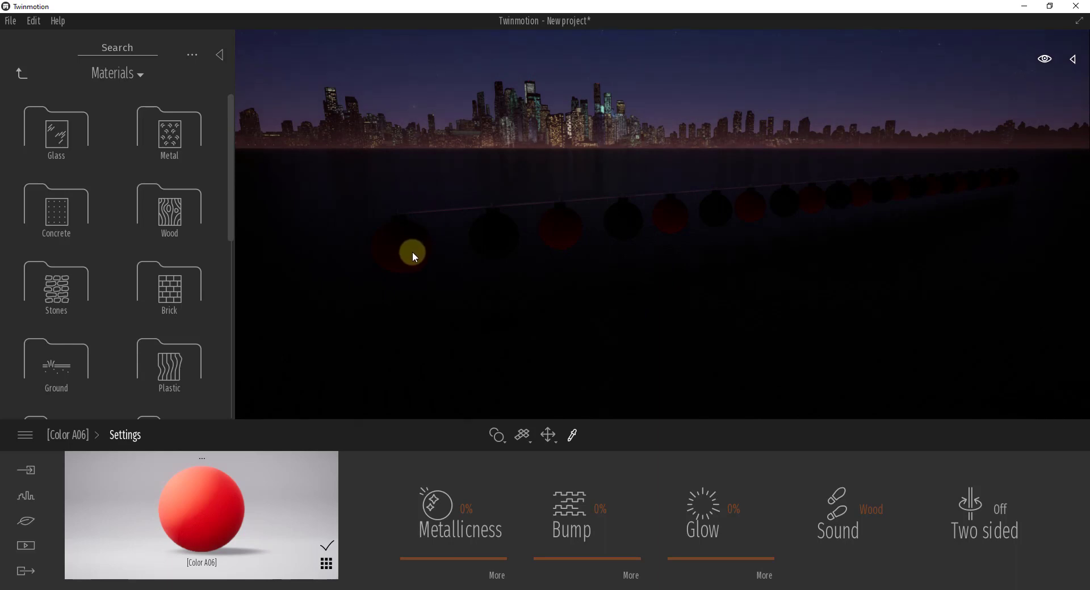
{"action": "left_click", "coordinate": [573, 436]}
{"action": "left_click_drag", "start_coordinate": [700, 559], "coordinate": [714, 454]}
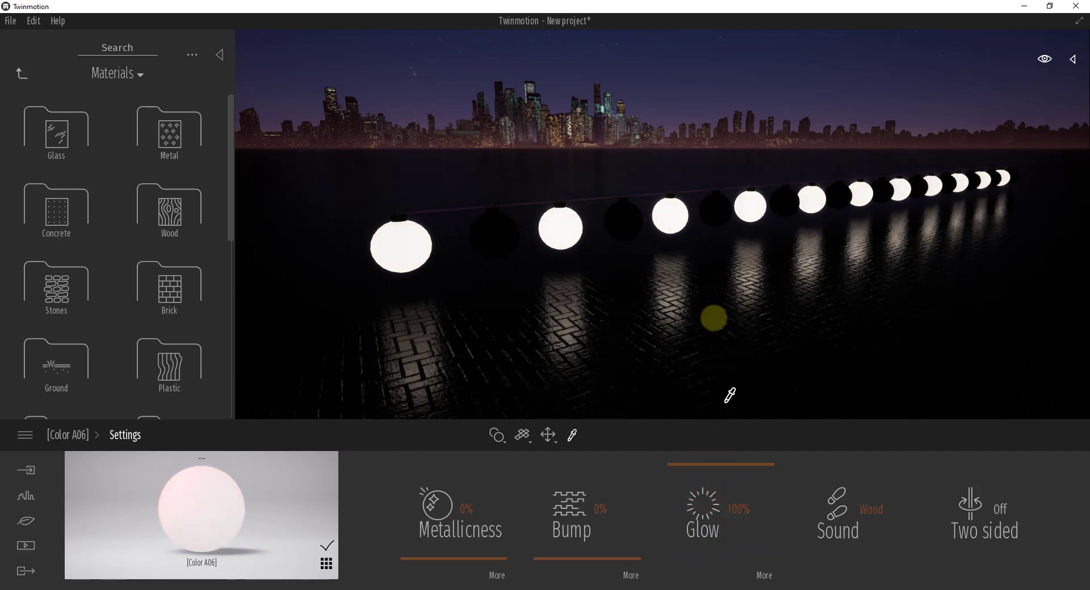
- Raise the green Color G08 material's Glow to 100% and open its glow options
{"action": "left_click", "coordinate": [509, 251]}
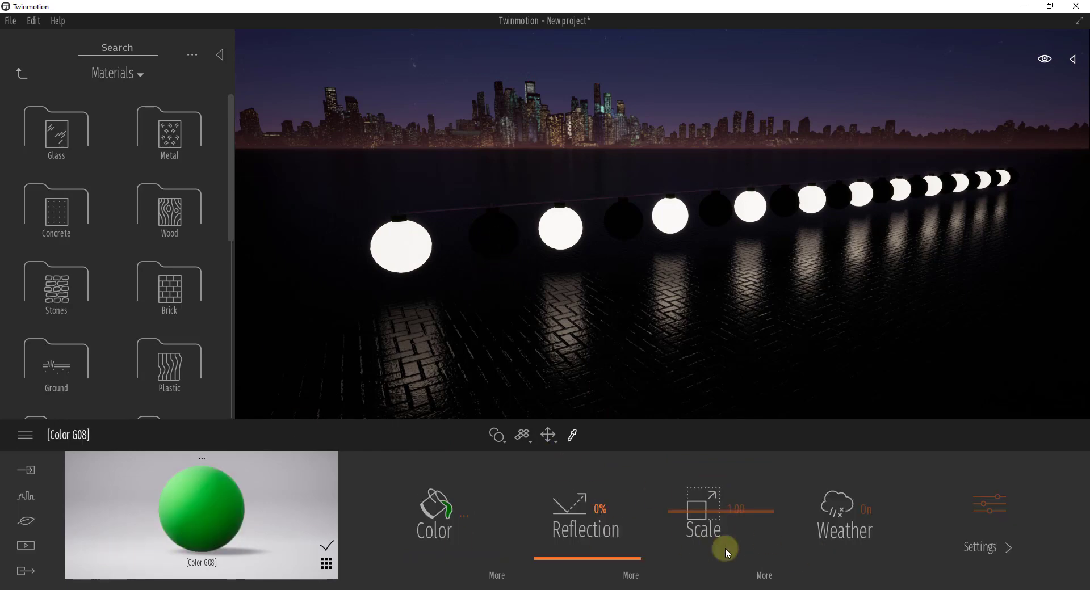
{"action": "left_click", "coordinate": [991, 508]}
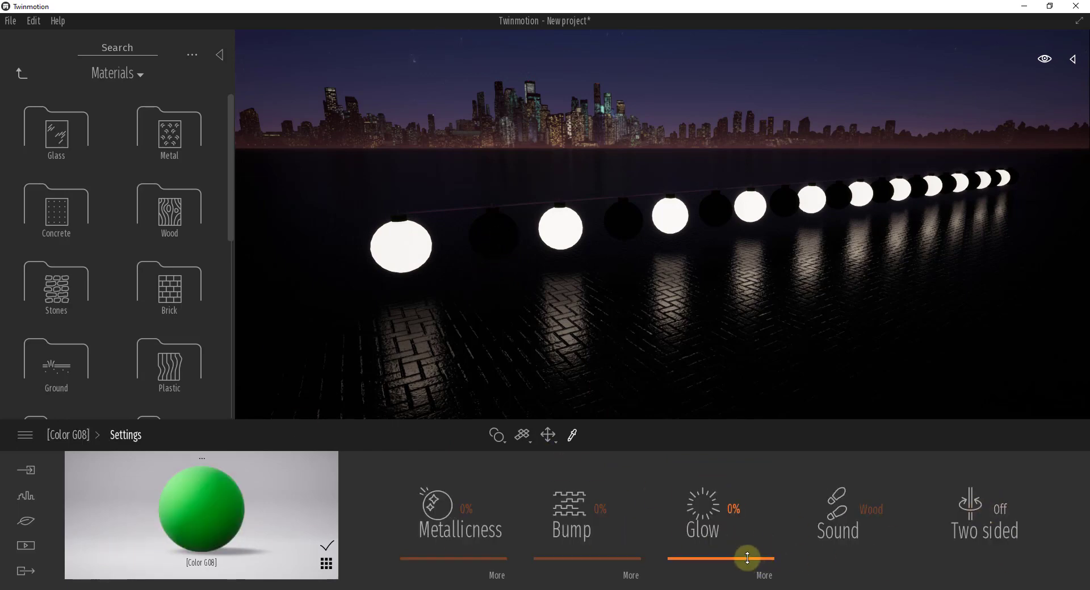
{"action": "left_click_drag", "start_coordinate": [747, 556], "coordinate": [748, 438]}
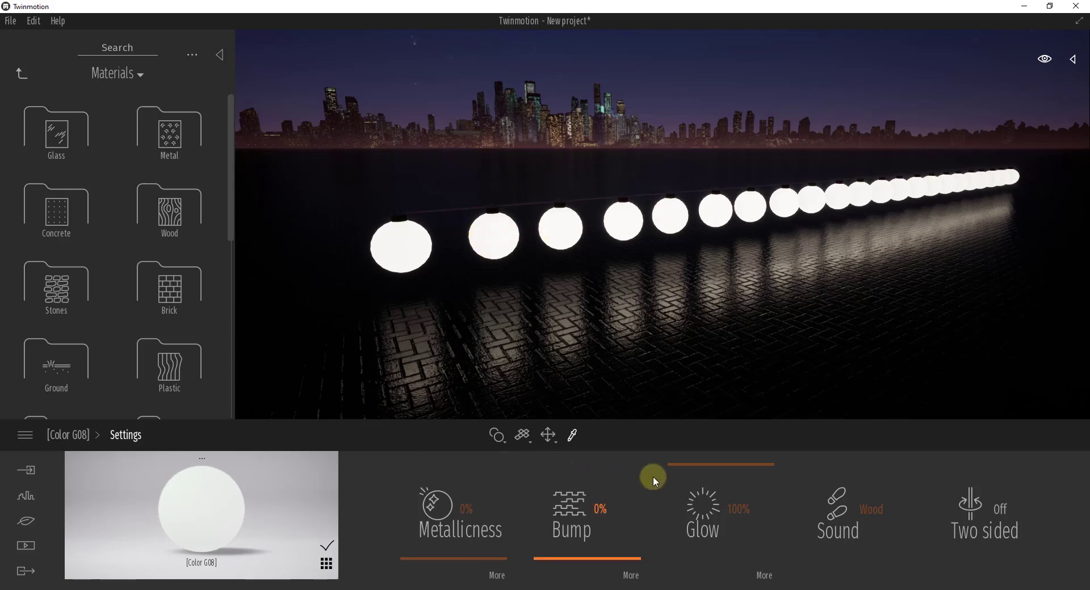
{"action": "left_click_drag", "start_coordinate": [693, 487], "coordinate": [698, 412]}
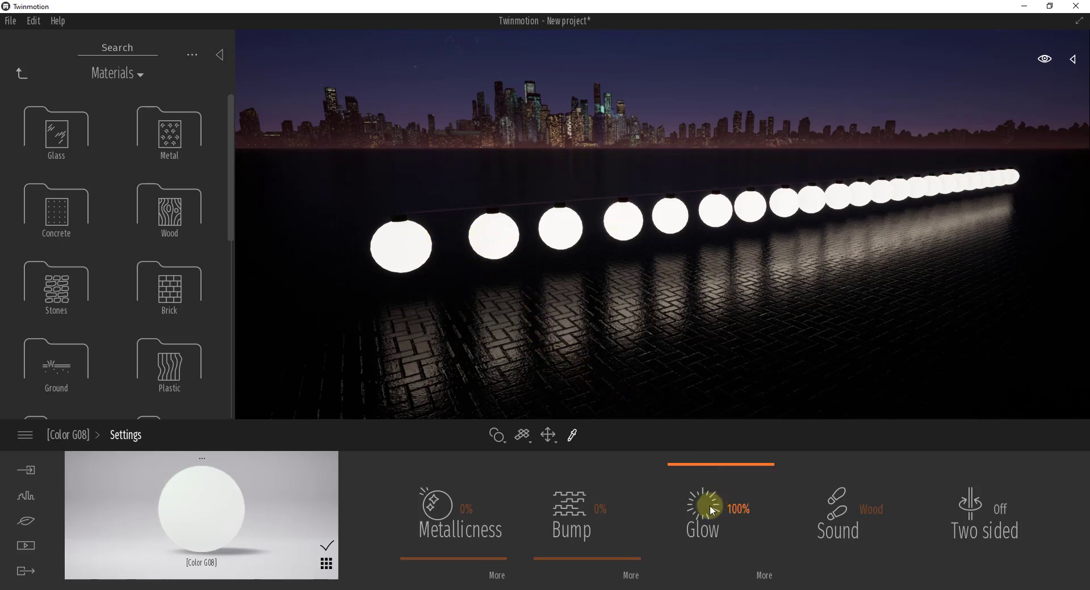
{"action": "left_click", "coordinate": [764, 575]}
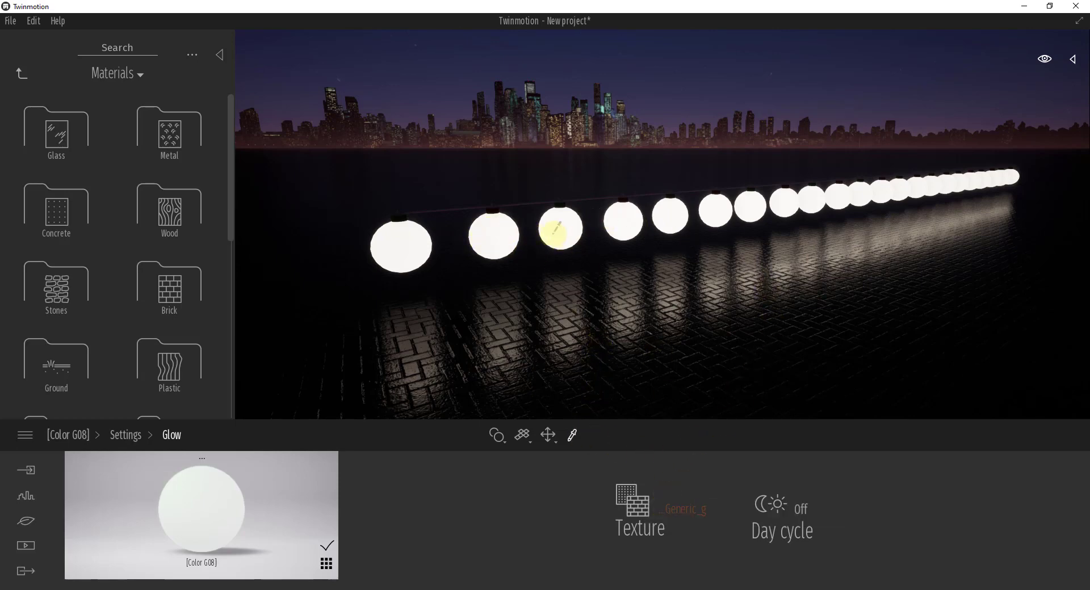
- Drop the red bauble material's Glow to 0% so only the green baubles stay lit
{"action": "left_click", "coordinate": [125, 435]}
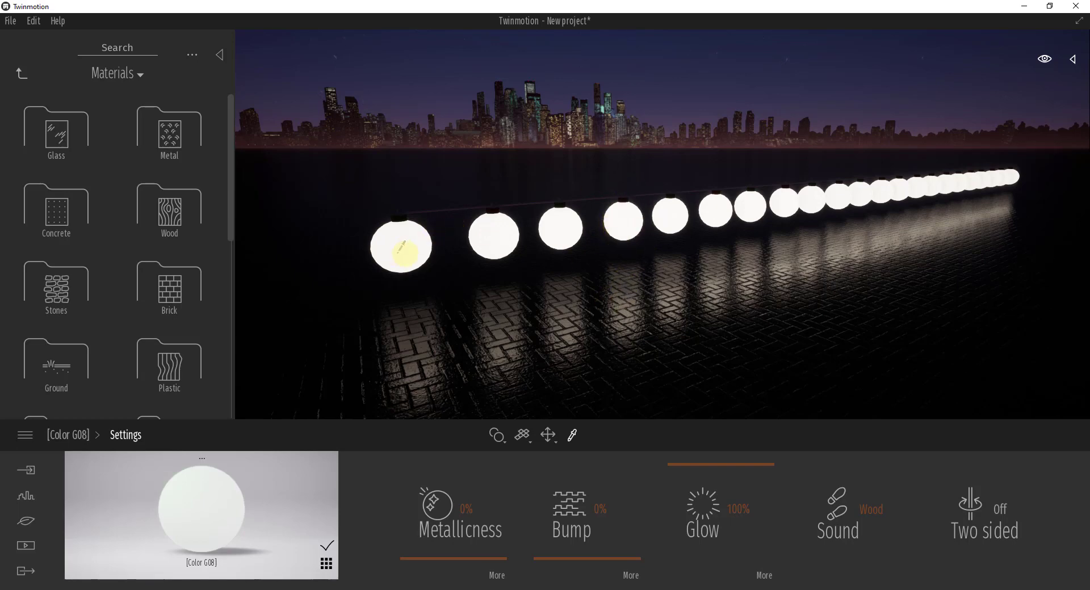
{"action": "left_click", "coordinate": [406, 249]}
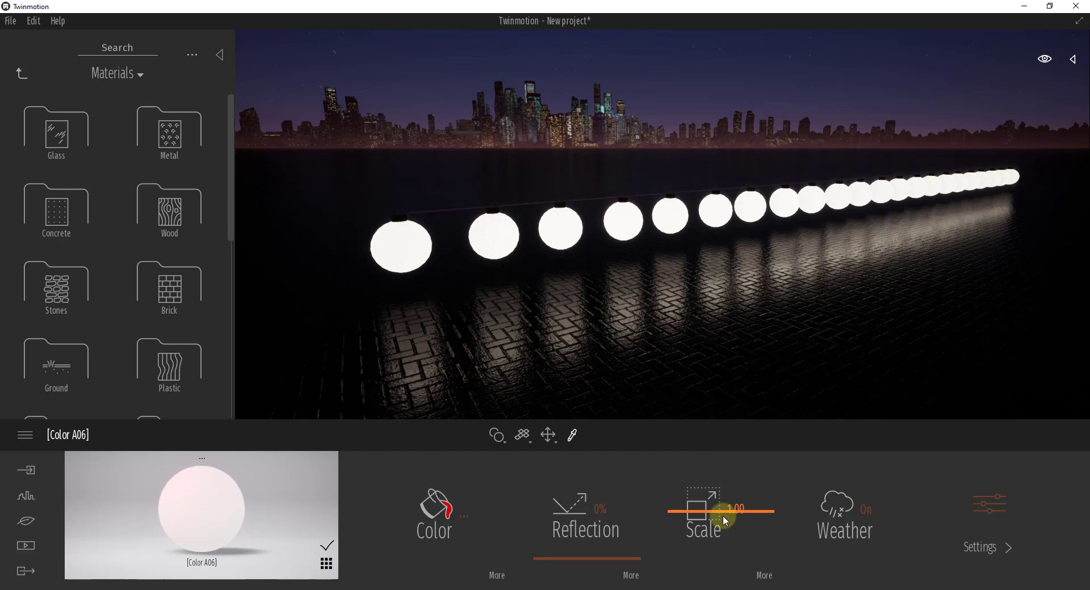
{"action": "left_click", "coordinate": [988, 548]}
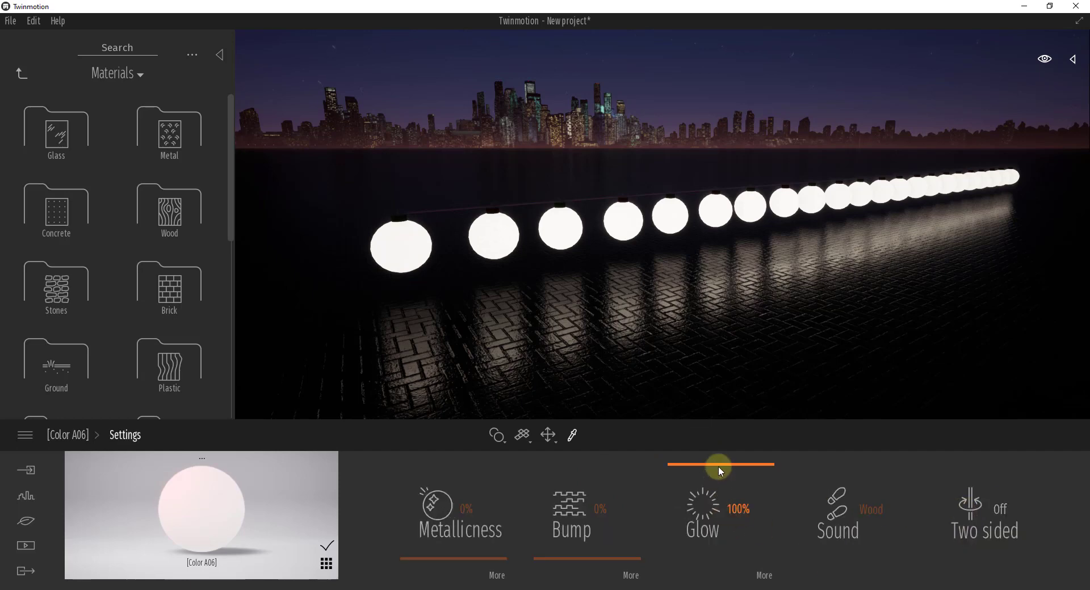
{"action": "left_click_drag", "start_coordinate": [720, 471], "coordinate": [721, 572]}
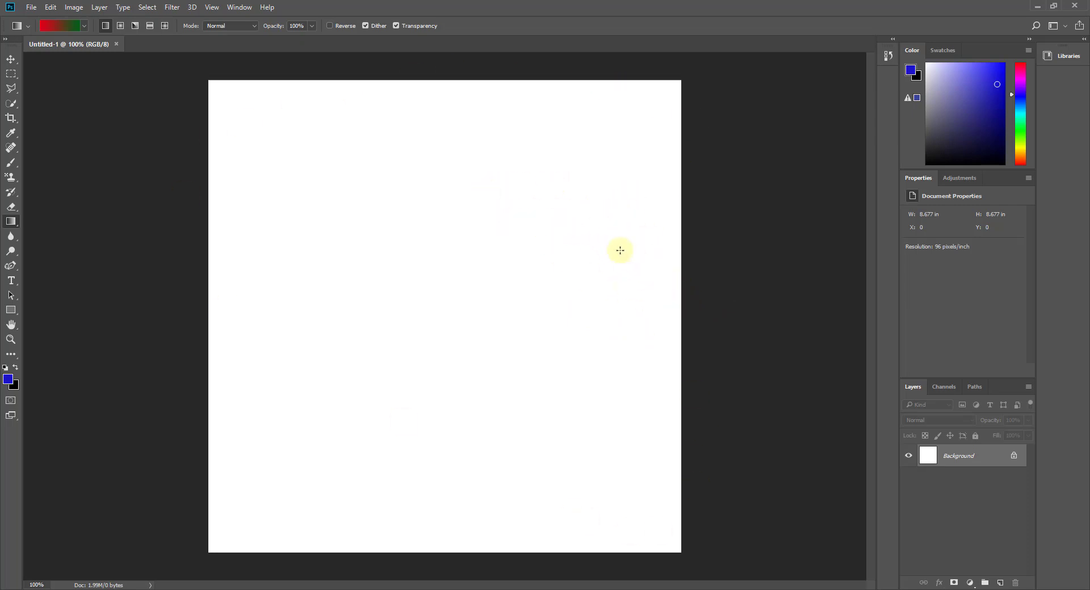
- Add a Solid Color fill layer in dark red to cover the canvas
{"action": "left_click", "coordinate": [969, 583]}
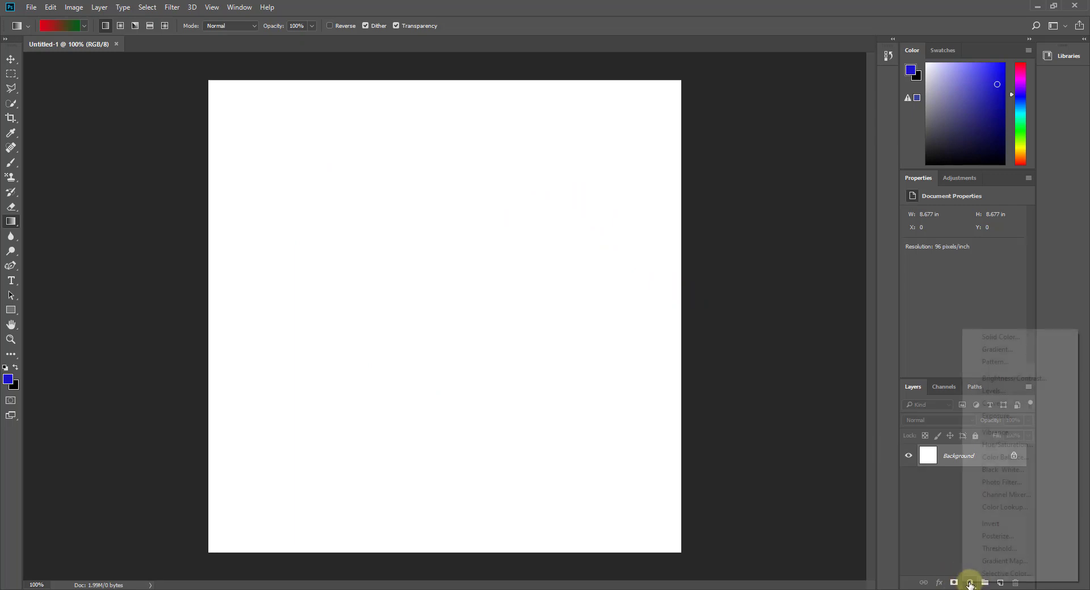
{"action": "left_click", "coordinate": [994, 337]}
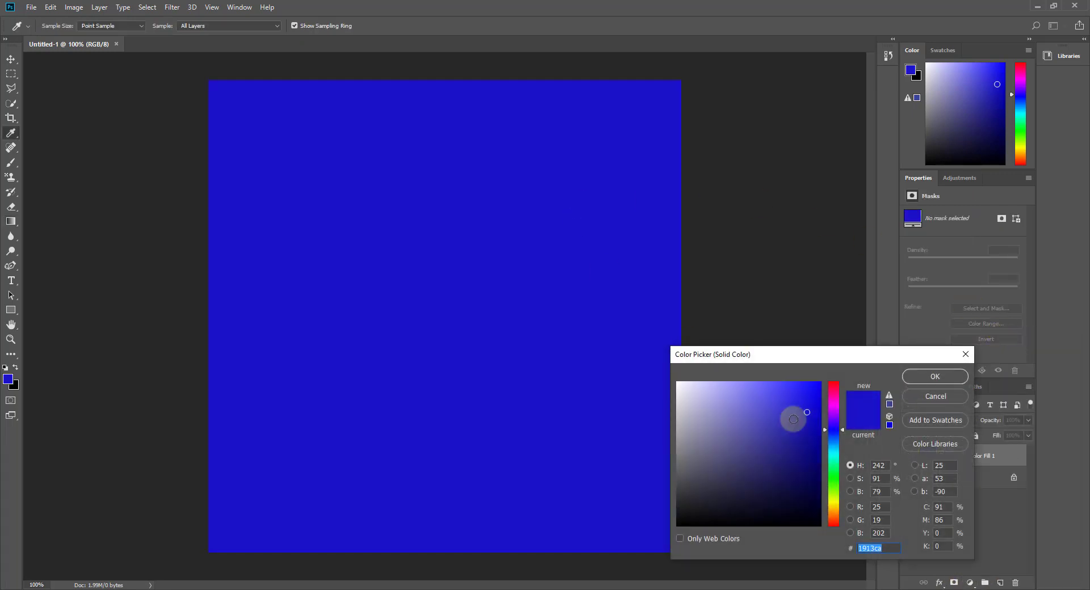
{"action": "mouse_move", "coordinate": [833, 409]}
{"action": "left_mouse_down"}
{"action": "mouse_move", "coordinate": [833, 372]}
{"action": "mouse_move", "coordinate": [813, 389]}
{"action": "mouse_move", "coordinate": [823, 372]}
{"action": "mouse_move", "coordinate": [809, 426]}
{"action": "left_mouse_up"}
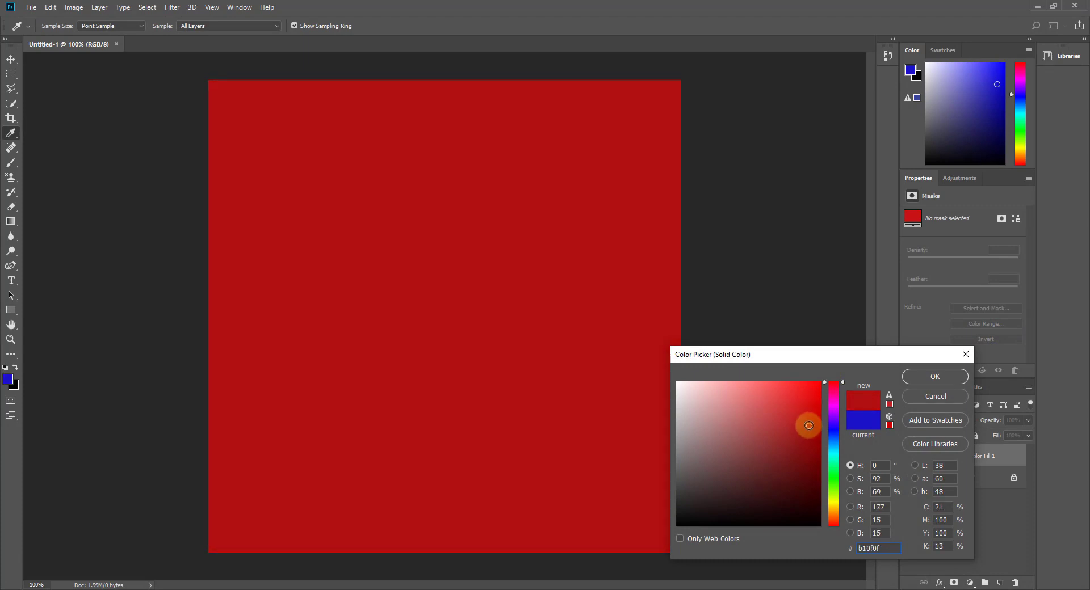
{"action": "left_click", "coordinate": [935, 377]}
{"action": "key", "text": "g"}
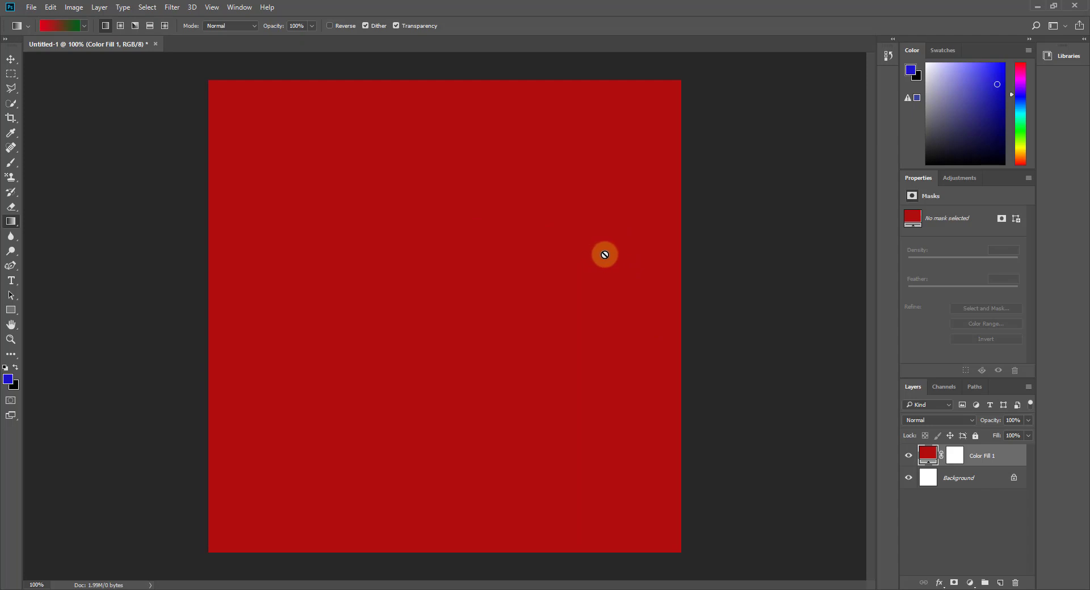
- Export the canvas as Red.jpg, replacing the existing file
{"action": "left_click", "coordinate": [31, 7]}
{"action": "mouse_move", "coordinate": [68, 160]}
{"action": "left_click", "coordinate": [205, 168]}
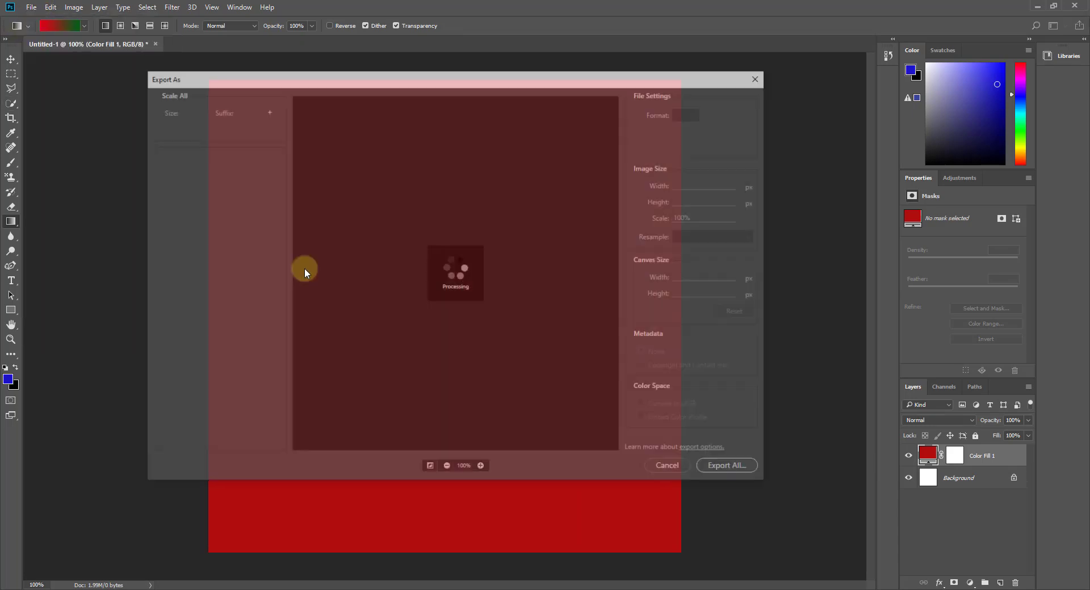
{"action": "left_click", "coordinate": [731, 469]}
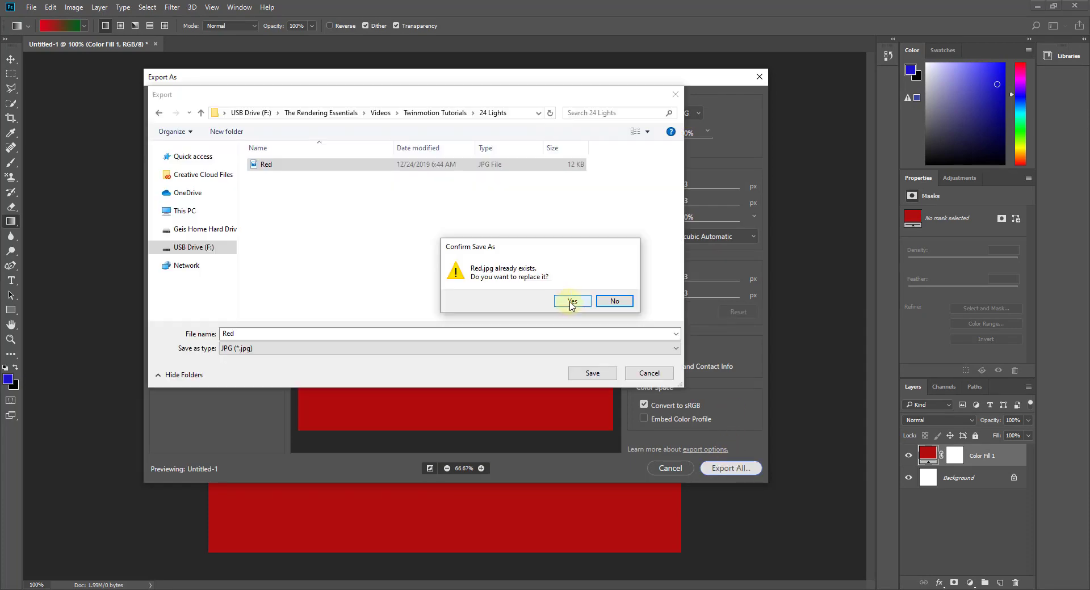
{"action": "left_click", "coordinate": [572, 301]}
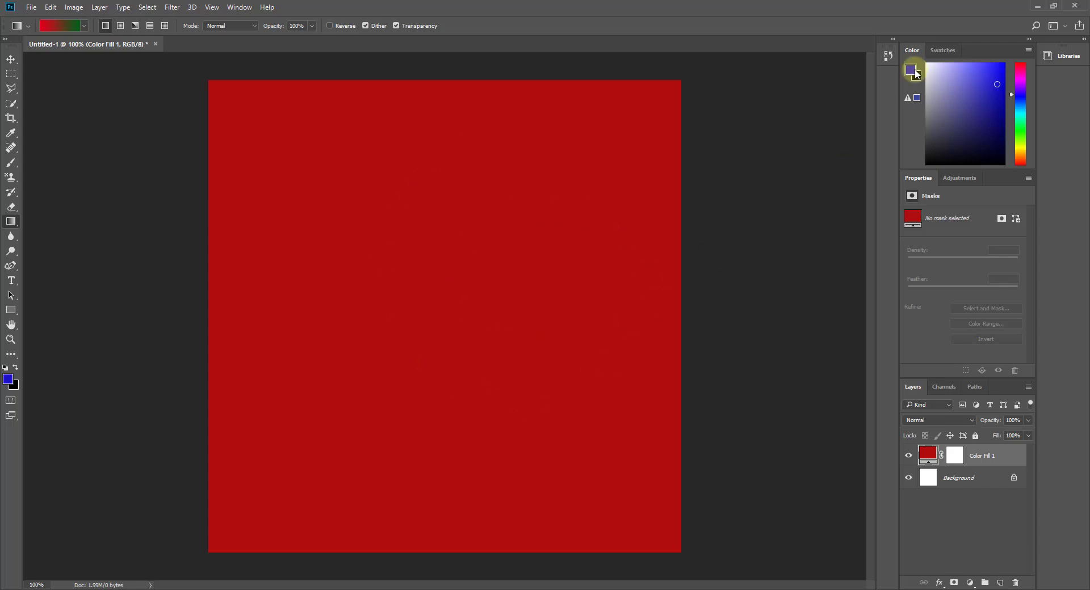
- Load Red.jpg as the red bulb material's glow texture and set Glow to 100%
{"action": "left_click", "coordinate": [1038, 8]}
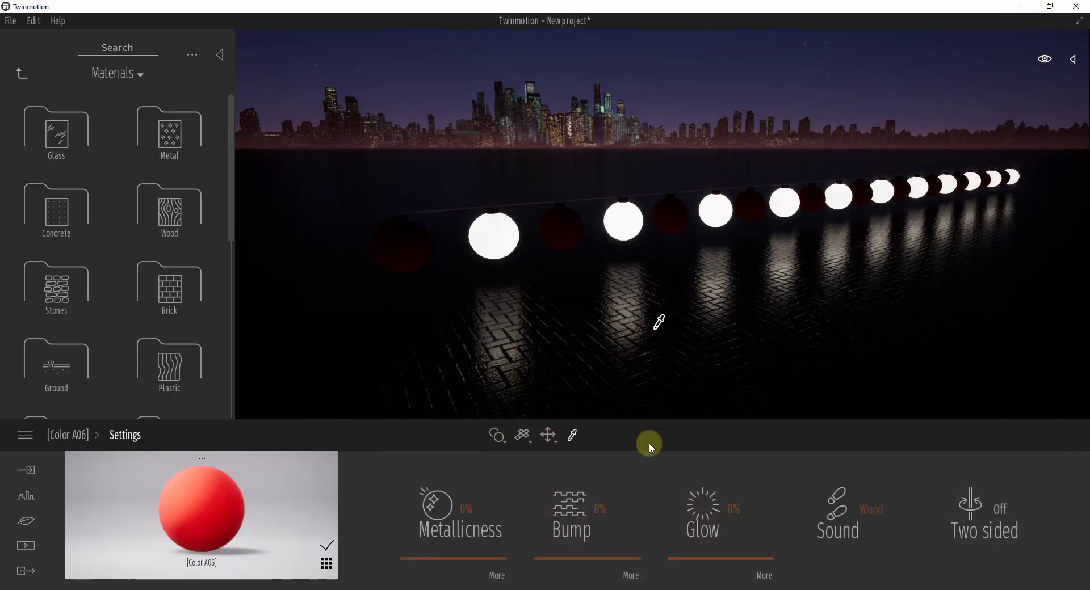
{"action": "left_click", "coordinate": [766, 578]}
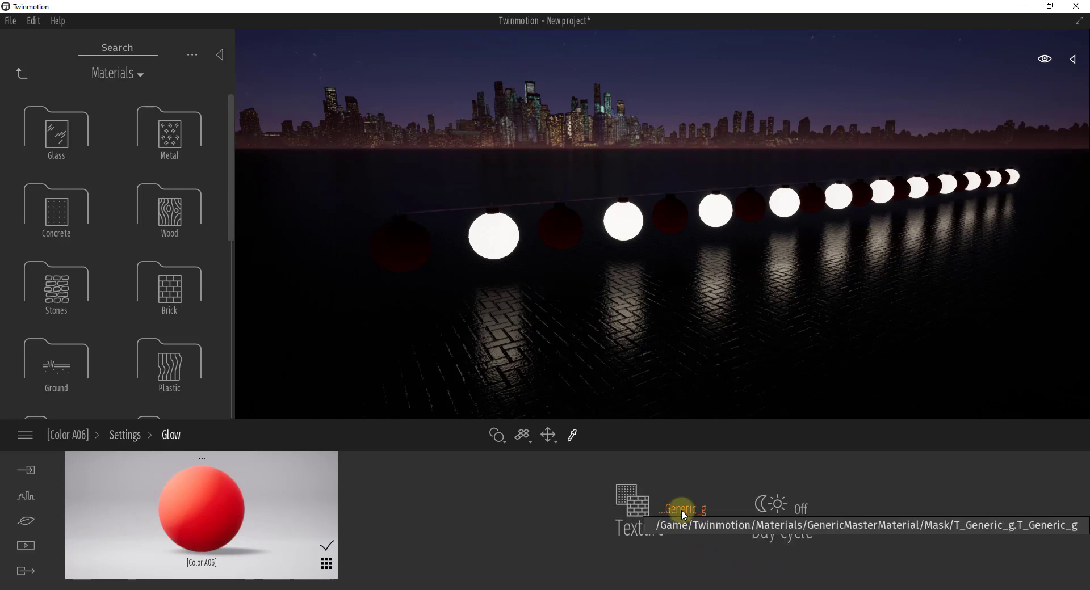
{"action": "right_click", "coordinate": [653, 525]}
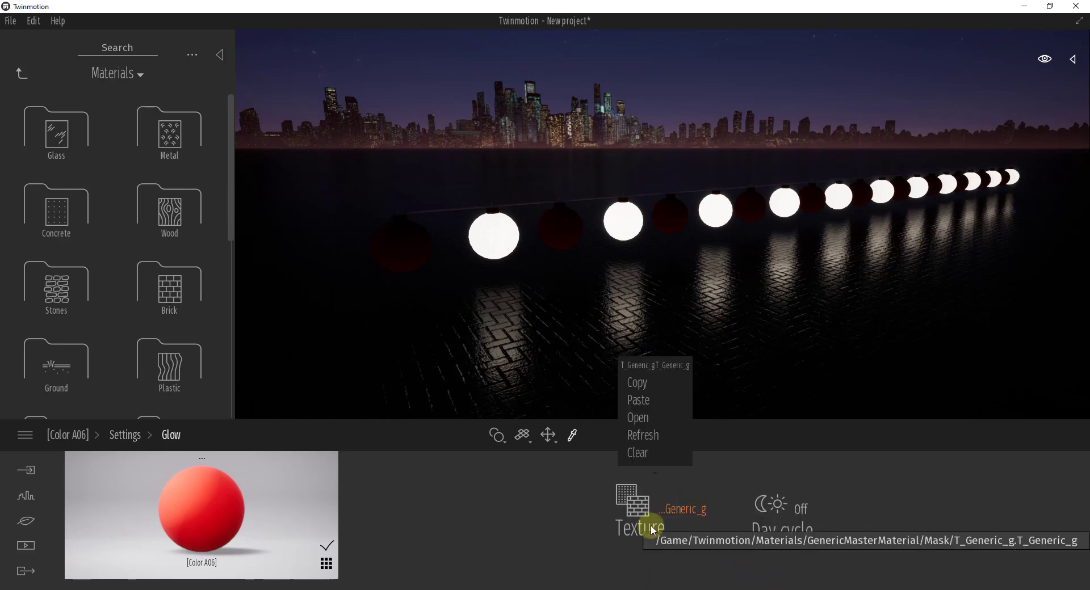
{"action": "left_click", "coordinate": [647, 419]}
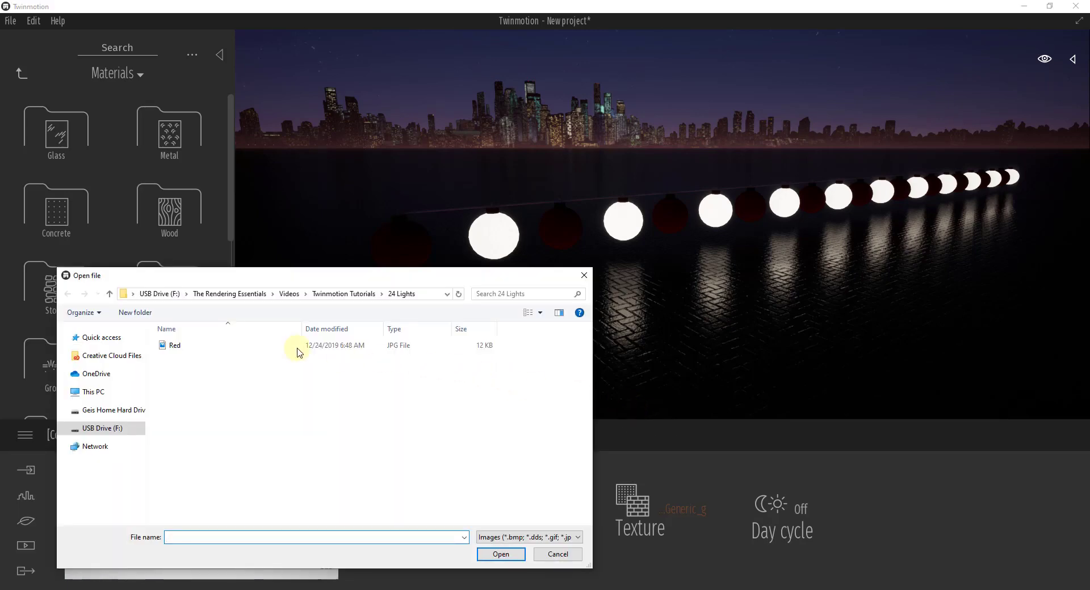
{"action": "double_click", "coordinate": [175, 346]}
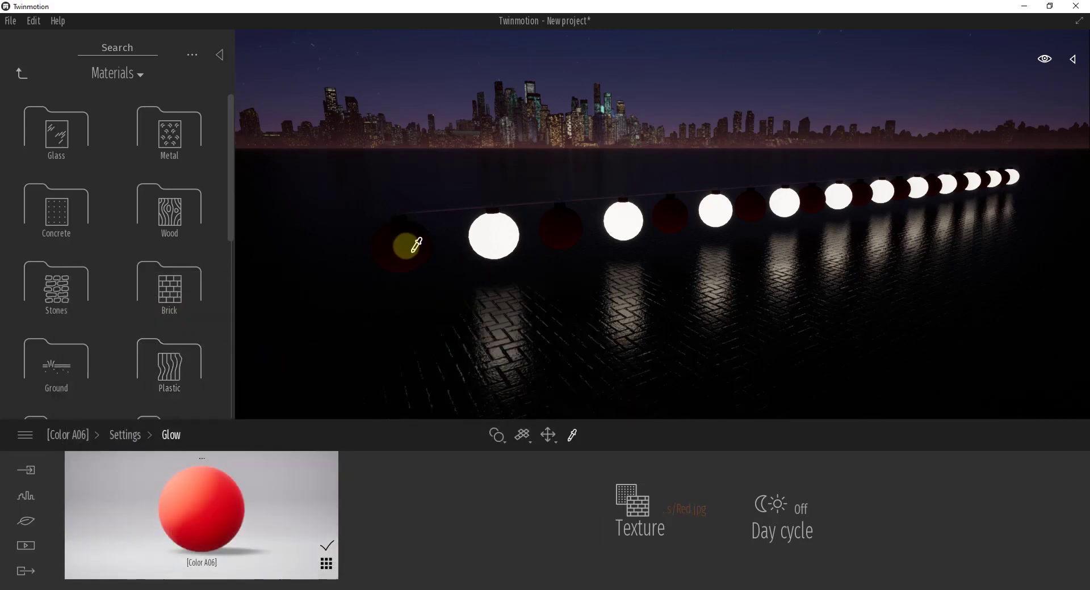
{"action": "left_click", "coordinate": [126, 435]}
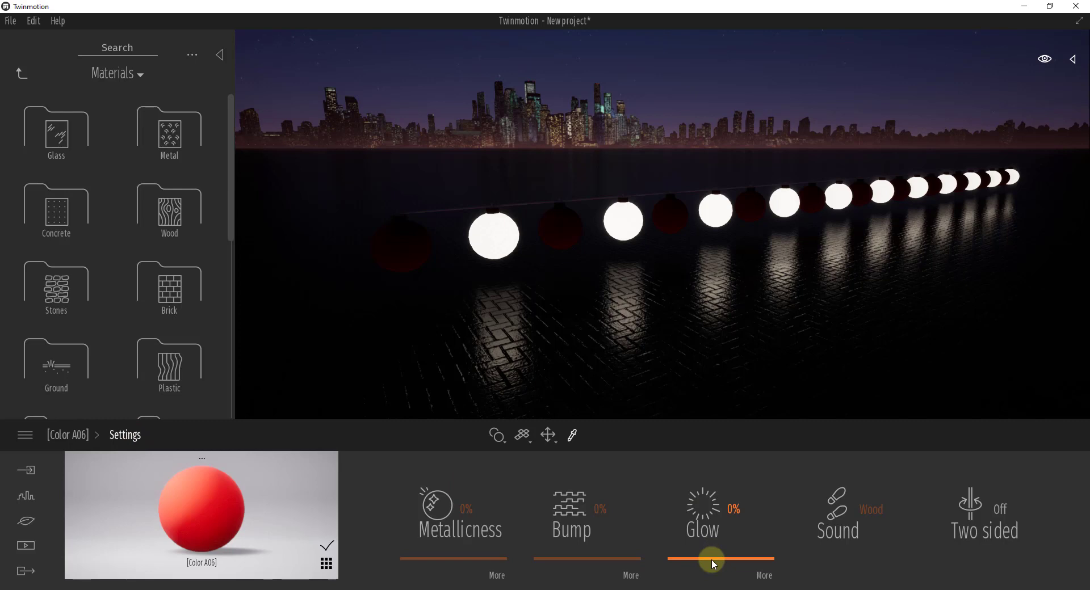
{"action": "left_click_drag", "start_coordinate": [714, 562], "coordinate": [717, 456]}
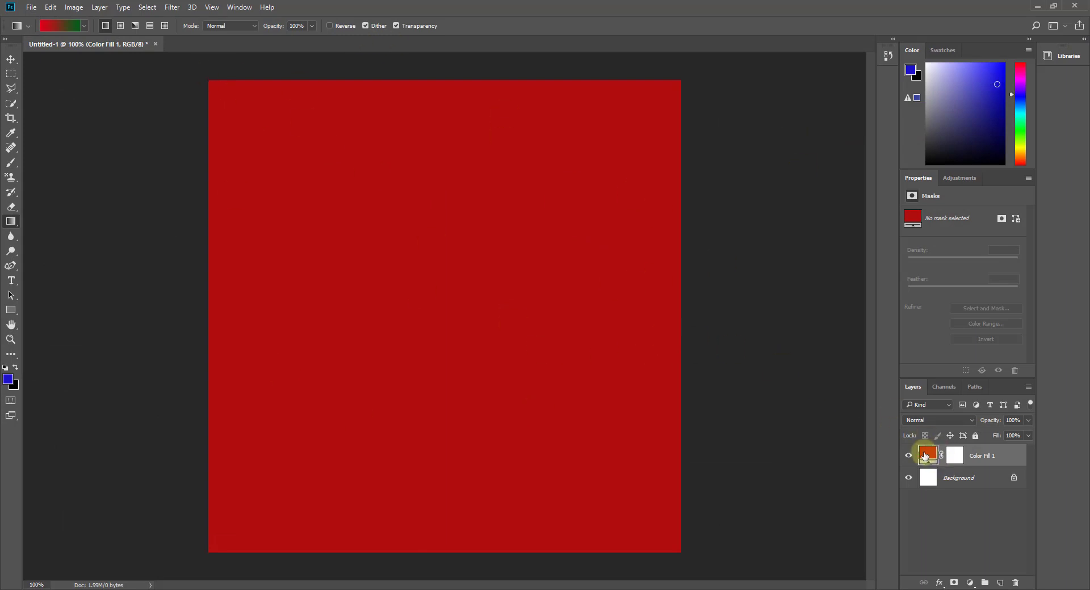
- Change the Color Fill 1 colour to dark green #055c0e
{"action": "double_click", "coordinate": [925, 455]}
{"action": "left_click", "coordinate": [833, 479]}
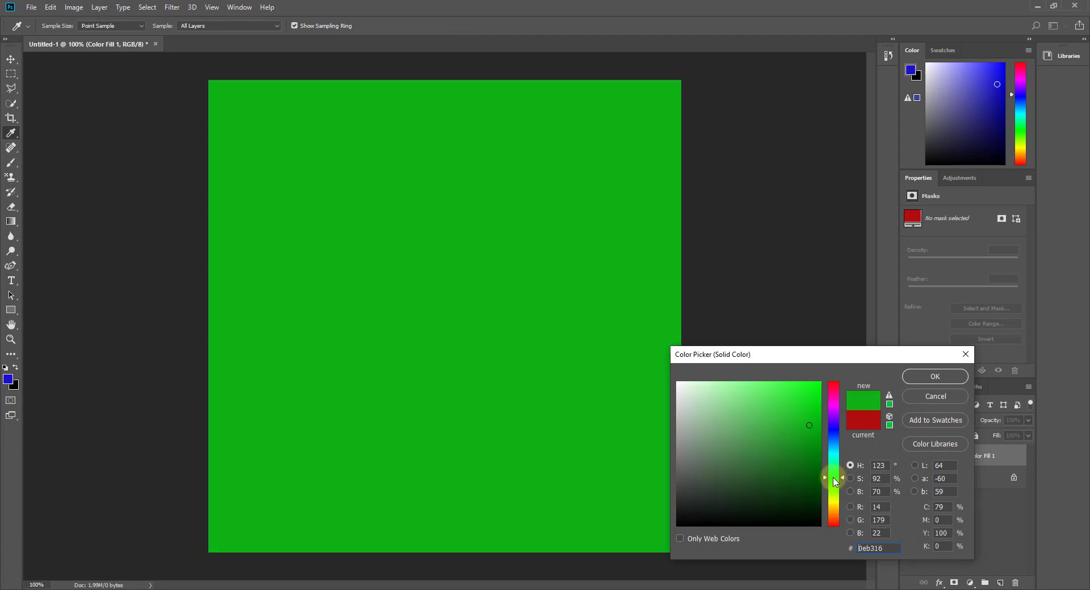
{"action": "left_click_drag", "start_coordinate": [835, 482], "coordinate": [814, 496]}
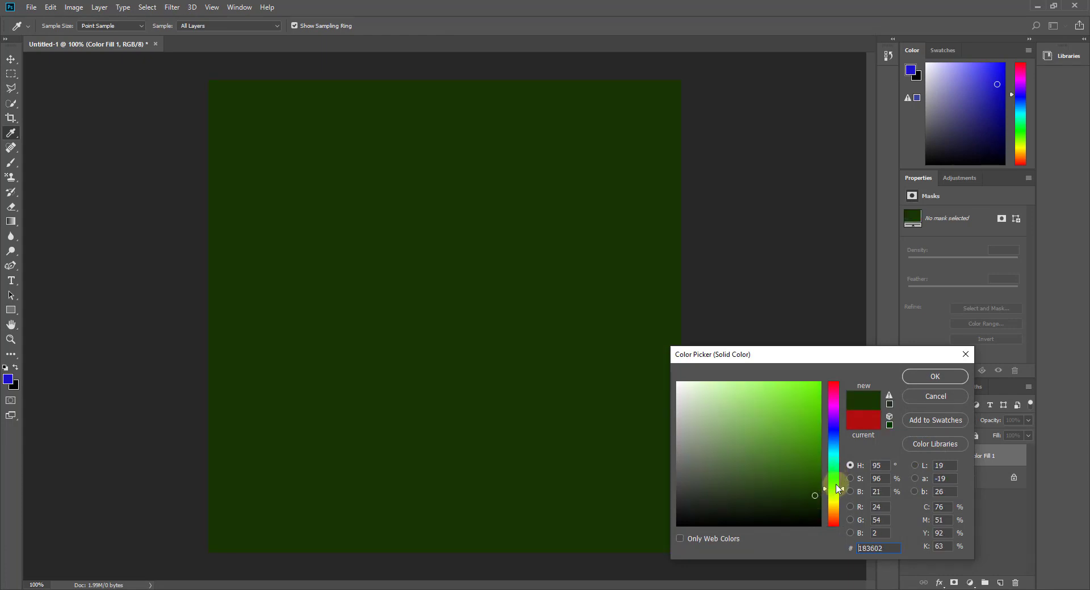
{"action": "left_click_drag", "start_coordinate": [838, 488], "coordinate": [838, 476]}
{"action": "left_click", "coordinate": [812, 474]}
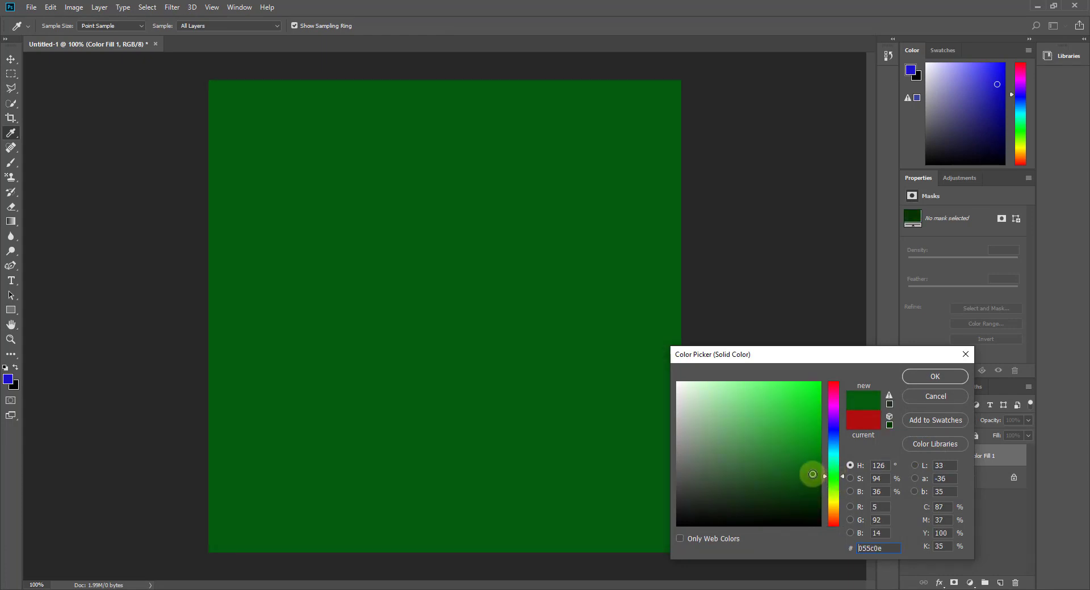
{"action": "left_click", "coordinate": [936, 377]}
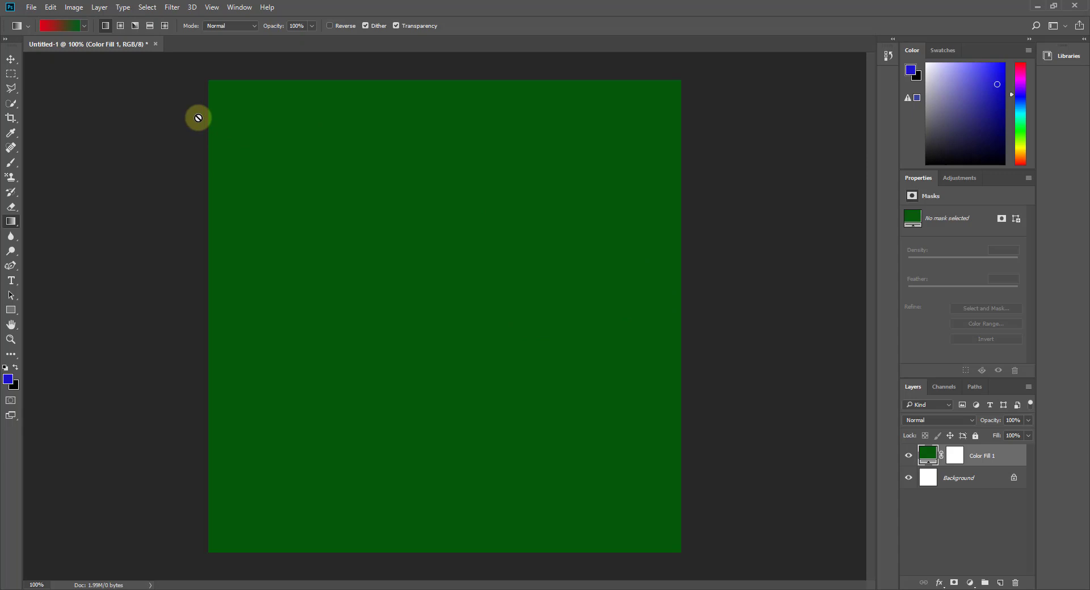
- Export the green canvas as a JPG named Green in the 24 Lights folder
{"action": "left_click", "coordinate": [32, 7]}
{"action": "mouse_move", "coordinate": [88, 160]}
{"action": "left_click", "coordinate": [234, 172]}
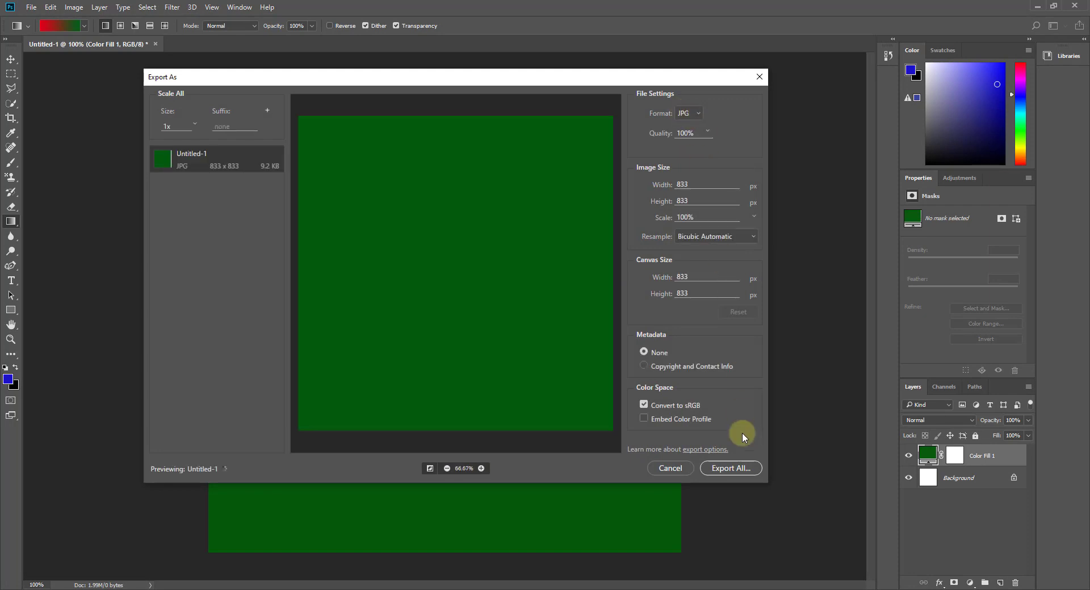
{"action": "left_click", "coordinate": [730, 468]}
{"action": "type", "text": "Green"}
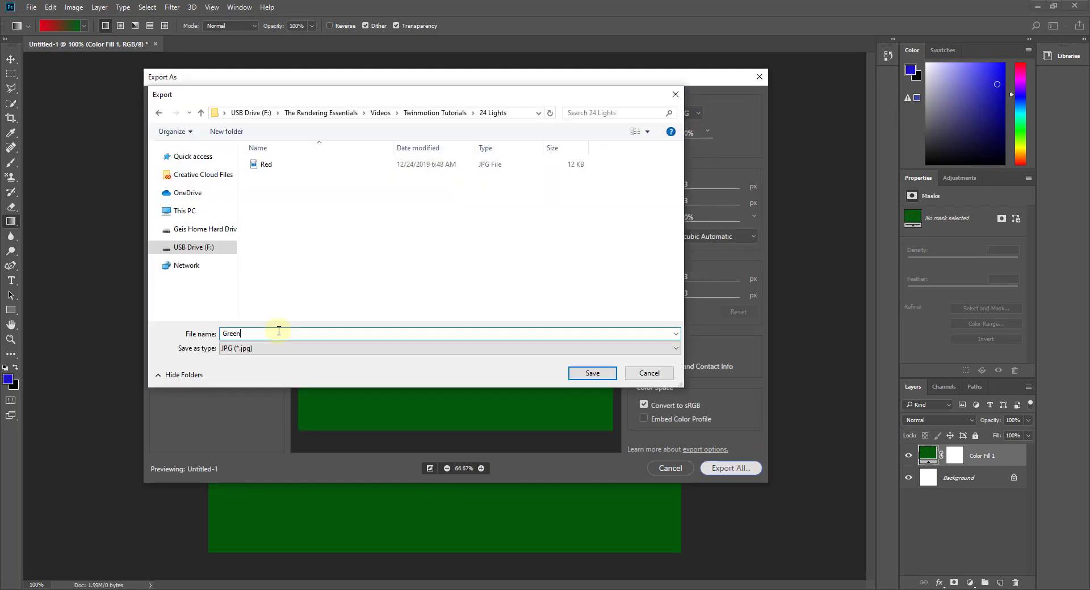
{"action": "key", "text": "Return"}
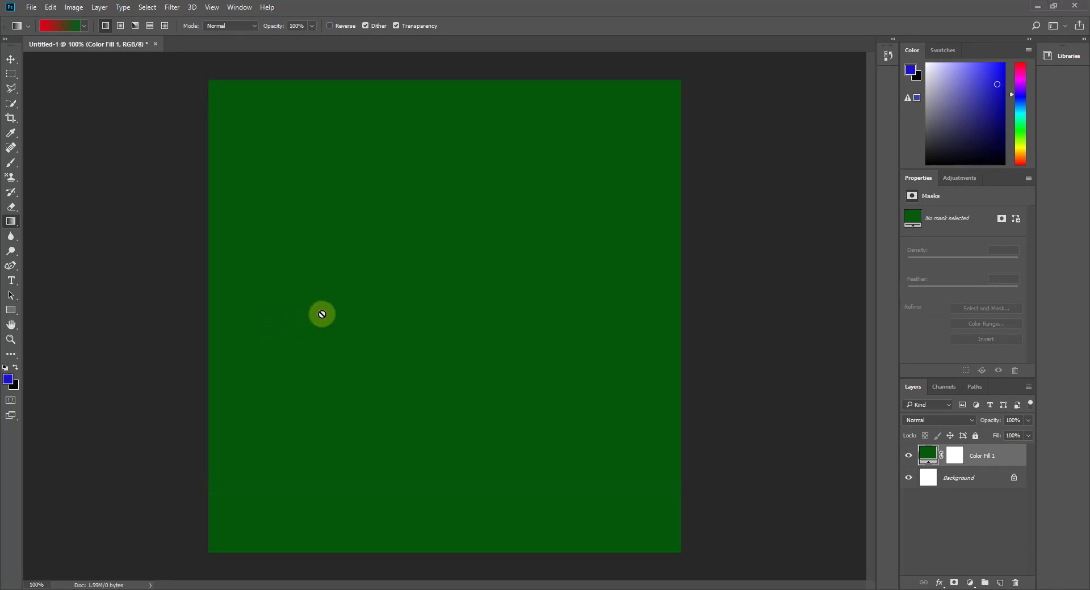
- Load Green.jpg as the glow texture of the white bulb material Color G08
{"action": "left_click", "coordinate": [1034, 8]}
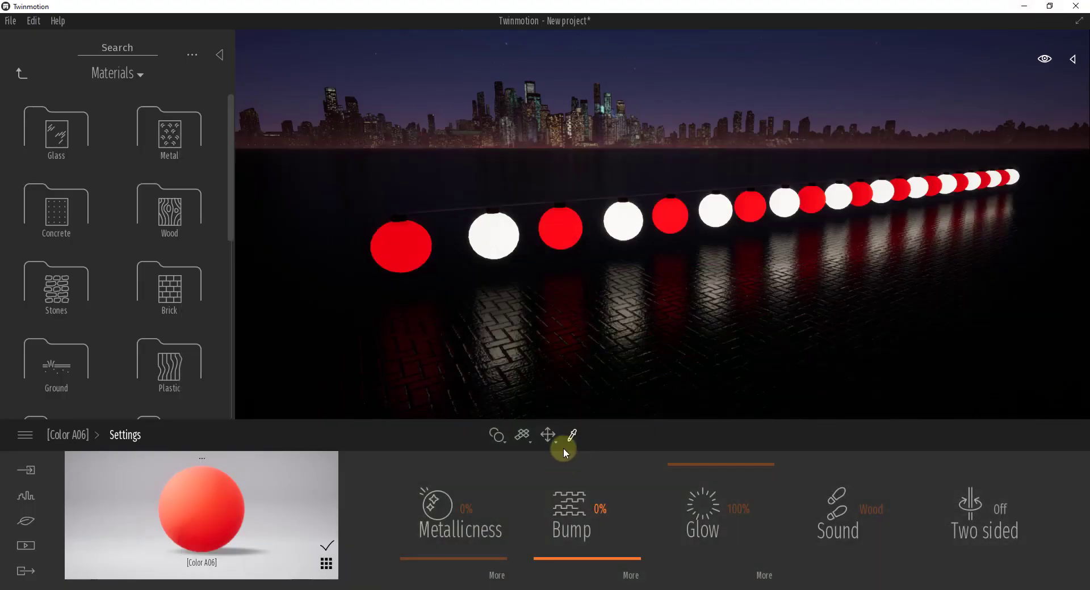
{"action": "left_click", "coordinate": [492, 235]}
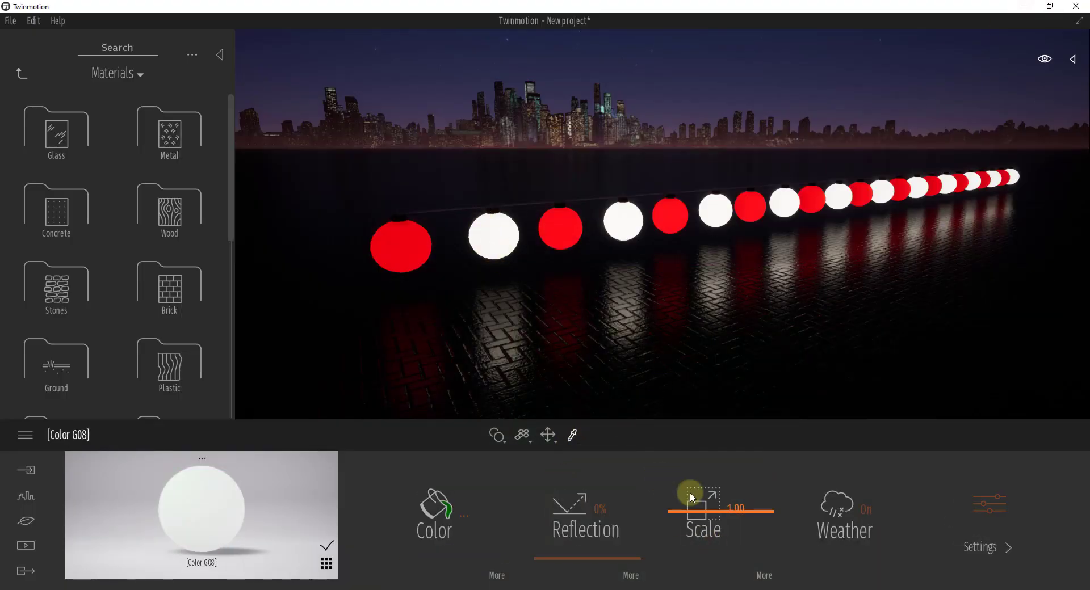
{"action": "left_click", "coordinate": [985, 513]}
{"action": "left_click", "coordinate": [765, 576]}
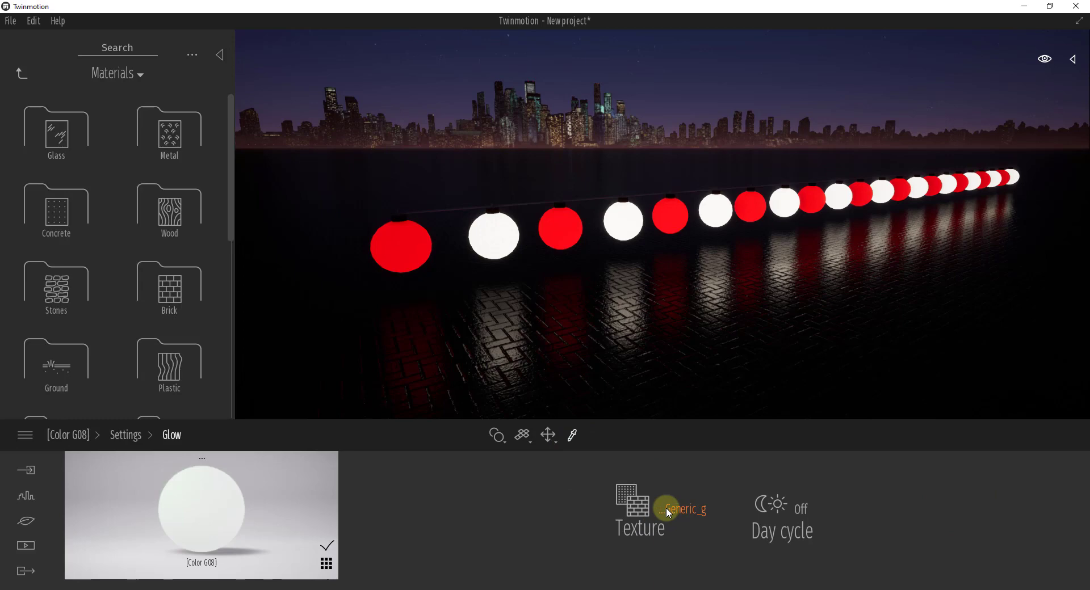
{"action": "left_click", "coordinate": [663, 509]}
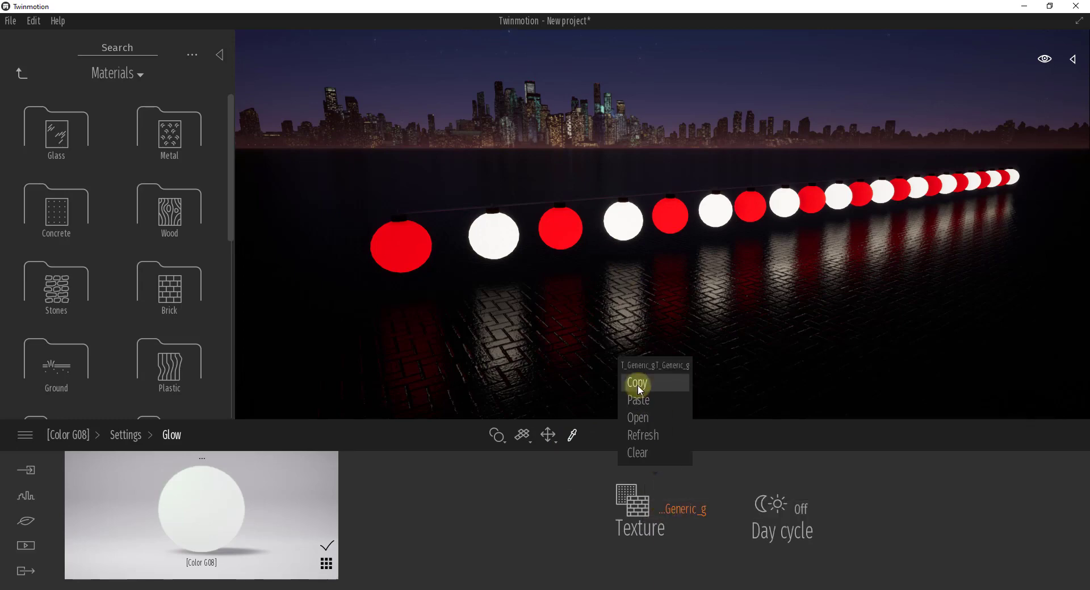
{"action": "left_click", "coordinate": [646, 418]}
{"action": "double_click", "coordinate": [174, 346]}
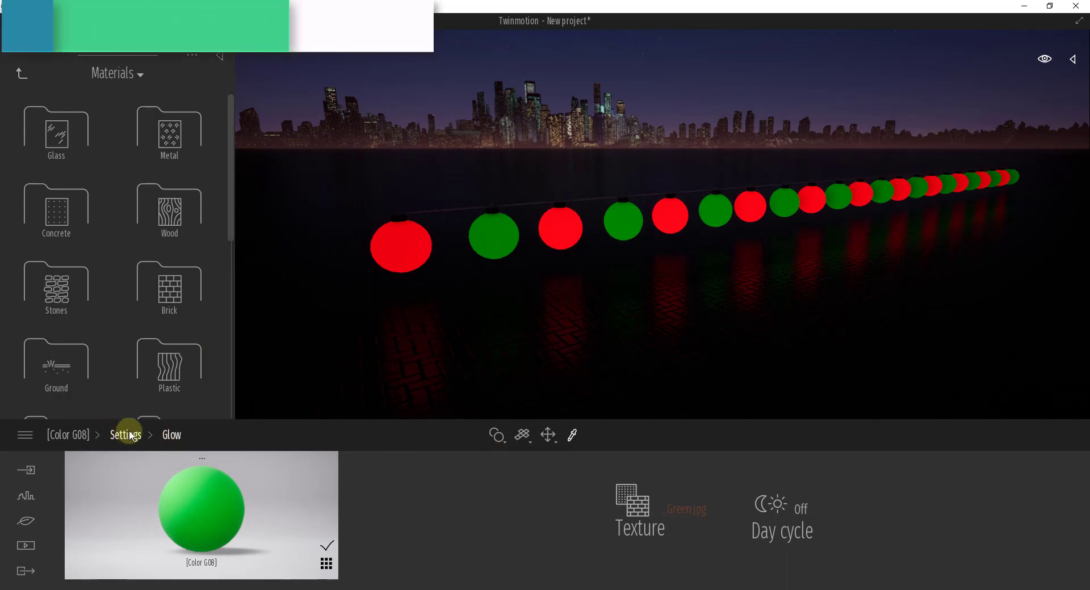
{"action": "left_click", "coordinate": [125, 435]}
{"action": "key", "text": "Up"}
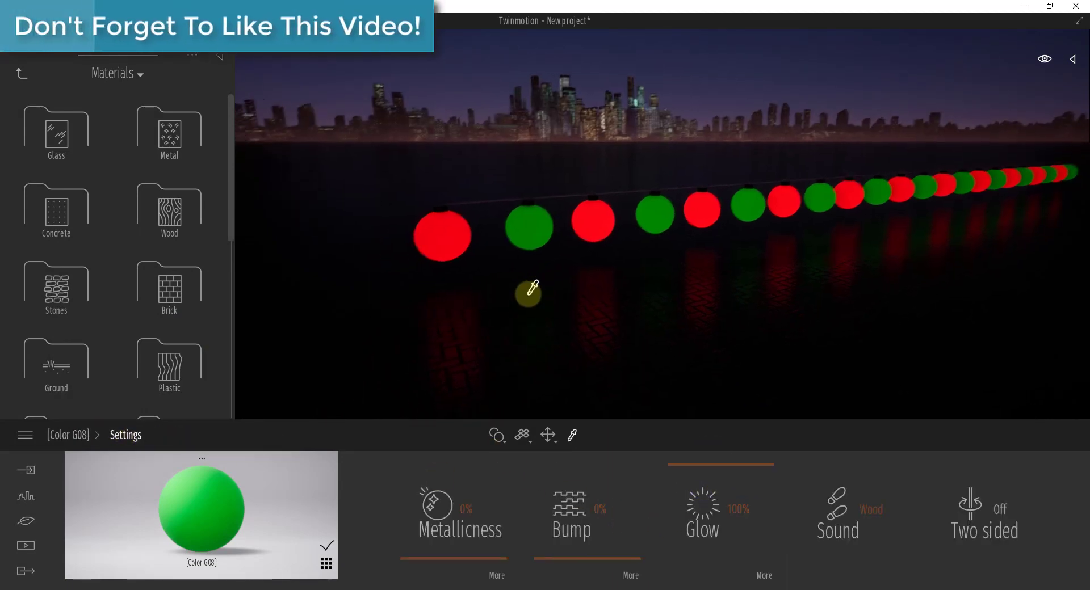
{"action": "key", "text": "Right"}
{"action": "key", "text": "Down"}
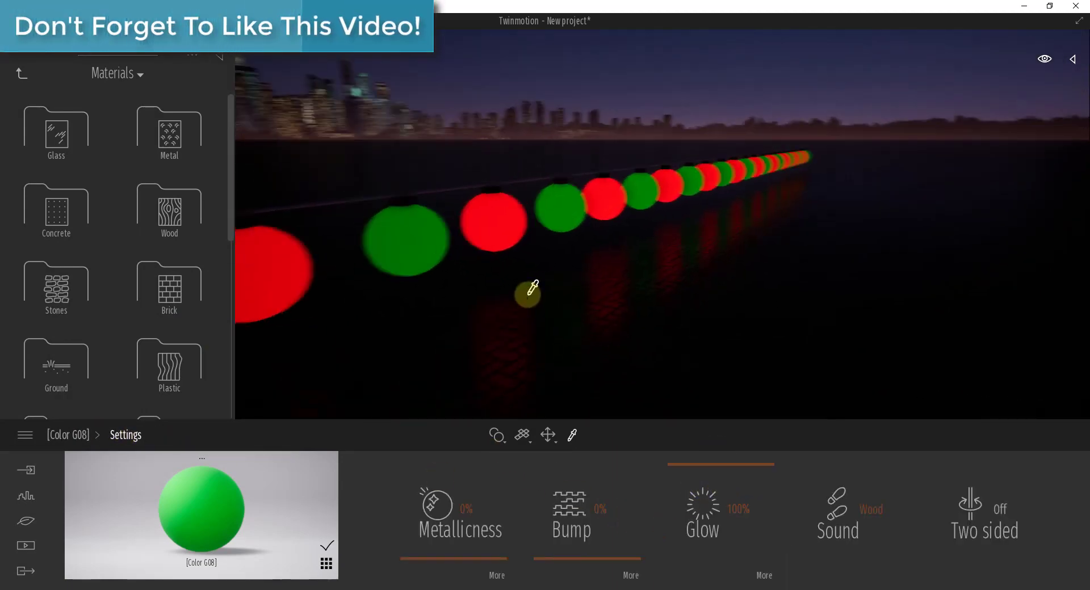
{"action": "key", "text": "Left"}
{"action": "key", "text": "Up"}
{"action": "key", "text": "Right"}
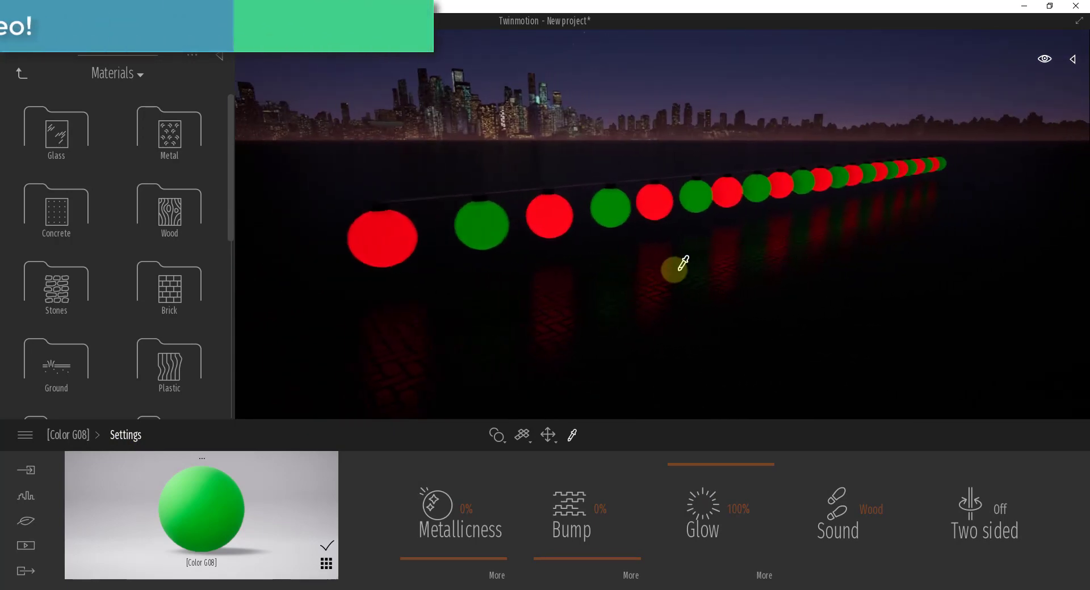
{"action": "key", "text": "Left"}
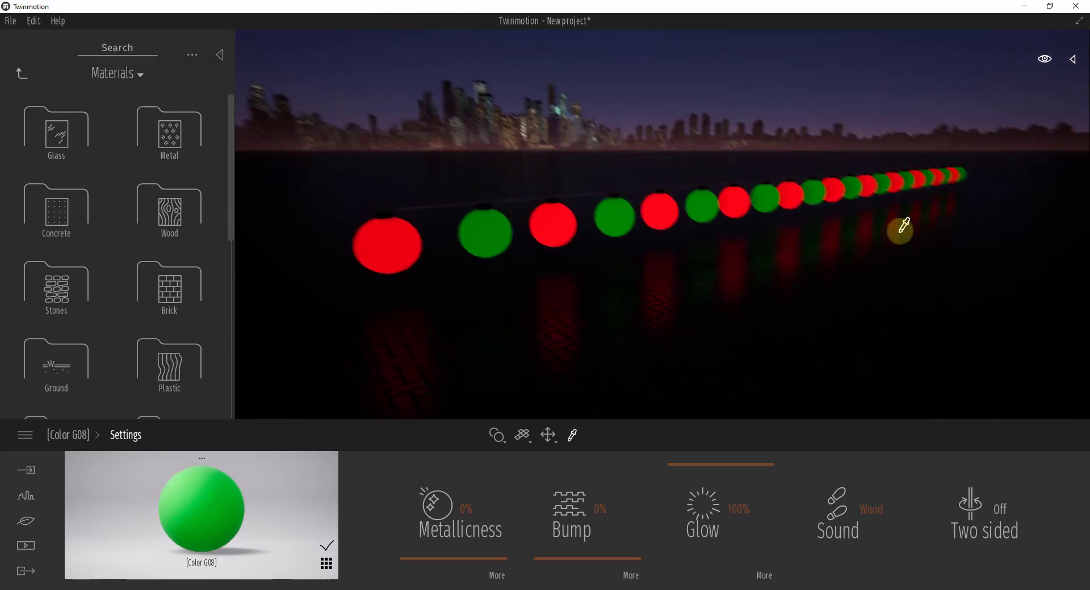
{"action": "key", "text": "Down"}
{"action": "right_click_drag", "start_coordinate": [904, 226], "coordinate": [904, 223]}
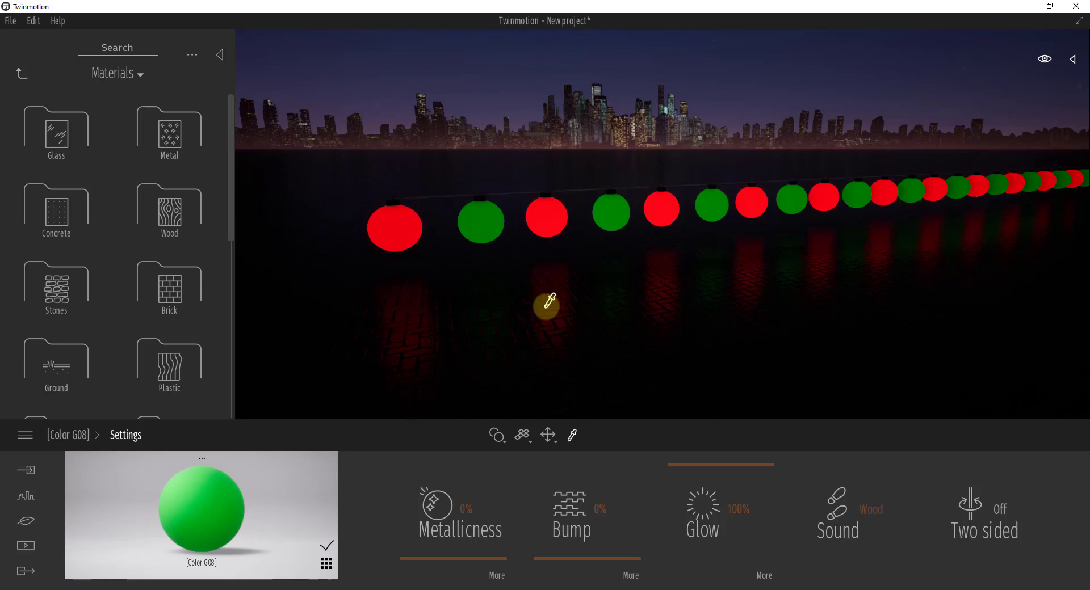
{"action": "key", "text": "Right"}
{"action": "key", "text": "Right"}
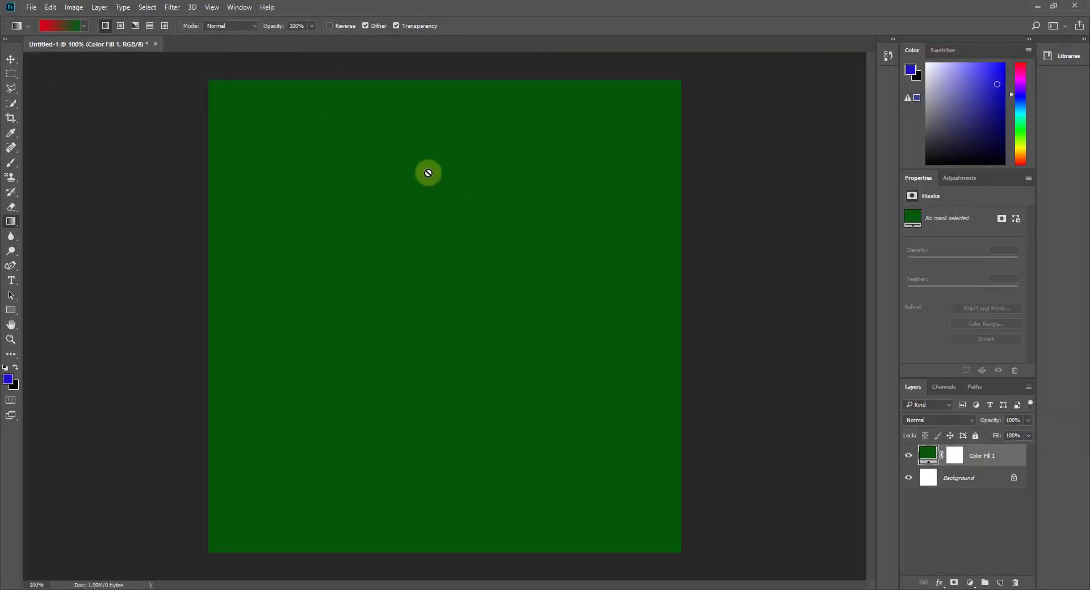
- Hide the green Color Fill 1 layer and select the white Background layer
{"action": "left_click", "coordinate": [909, 458]}
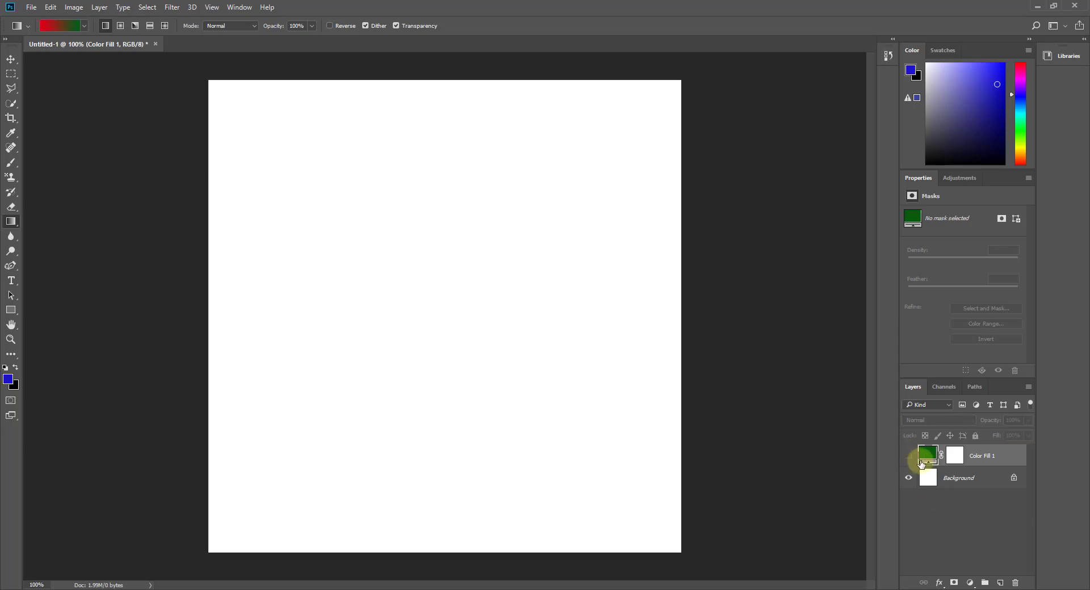
{"action": "right_click", "coordinate": [958, 454]}
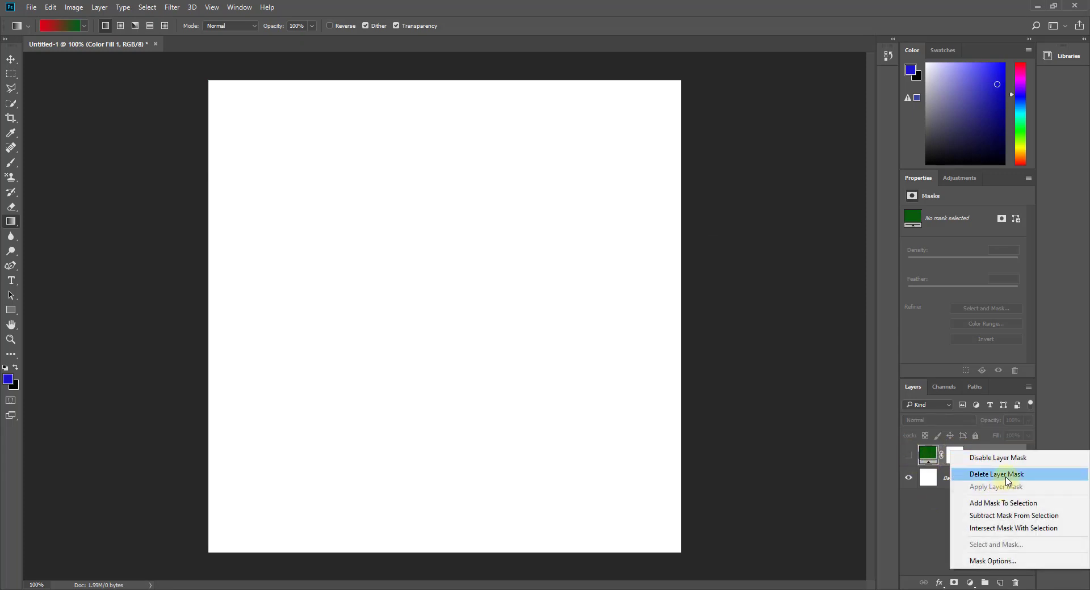
{"action": "right_click", "coordinate": [928, 454]}
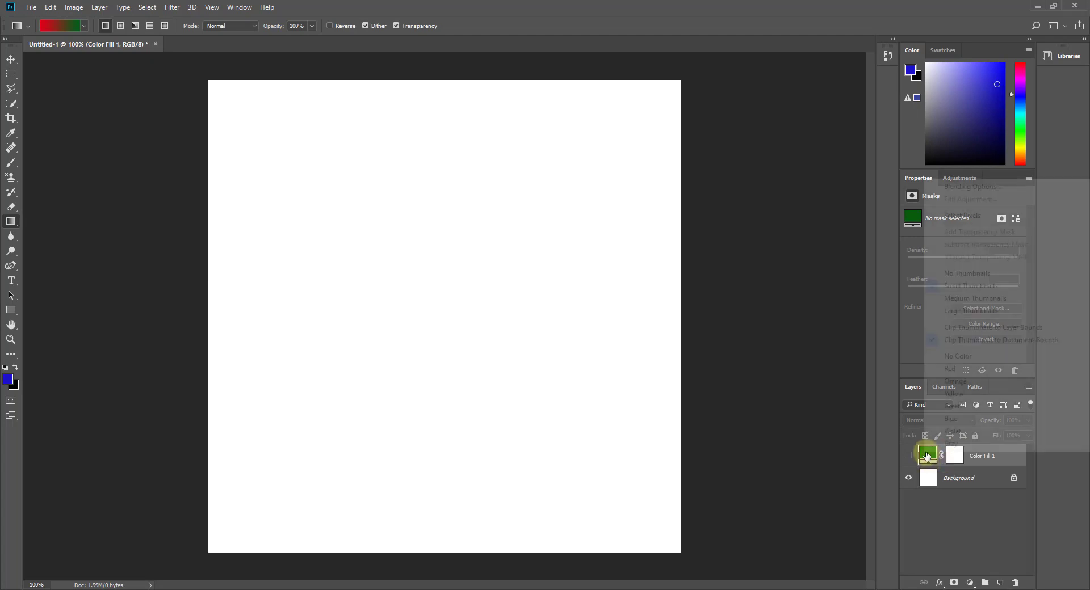
{"action": "left_click", "coordinate": [998, 515]}
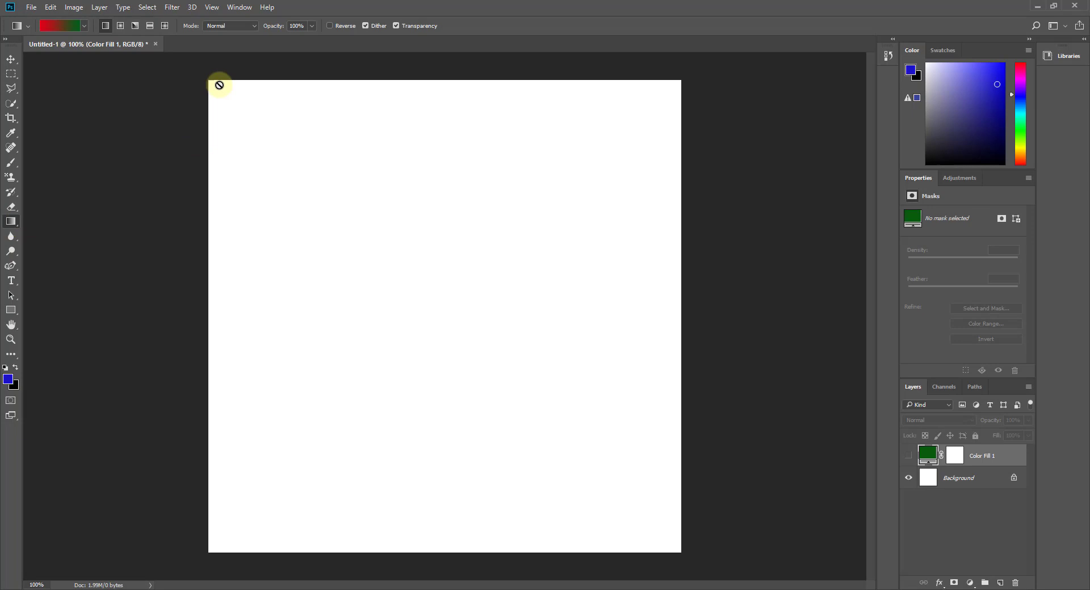
{"action": "left_click", "coordinate": [932, 480]}
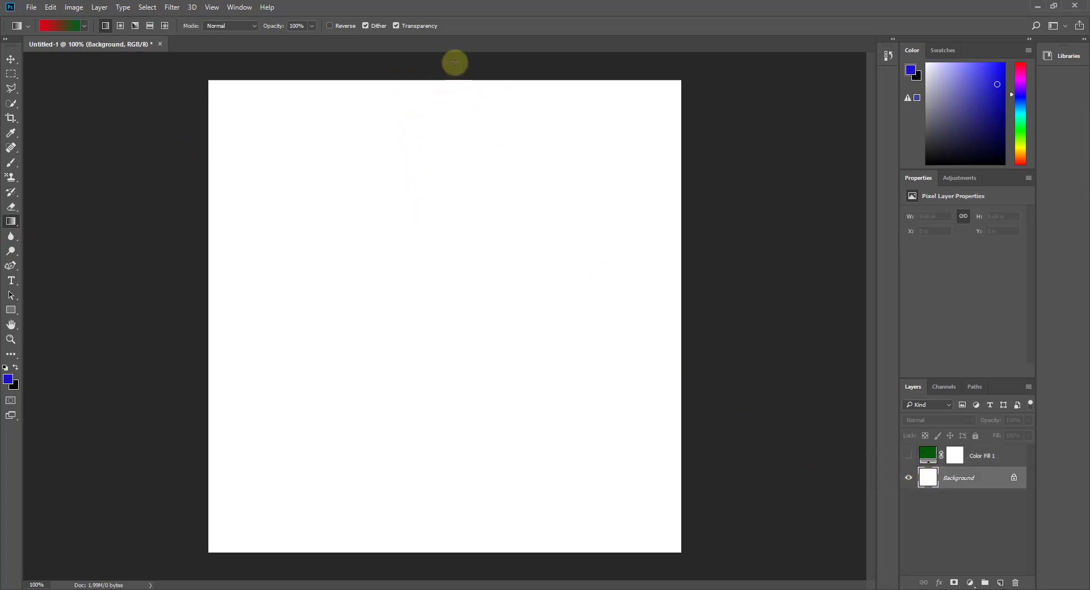
{"action": "left_click_drag", "start_coordinate": [448, 457], "coordinate": [446, 572]}
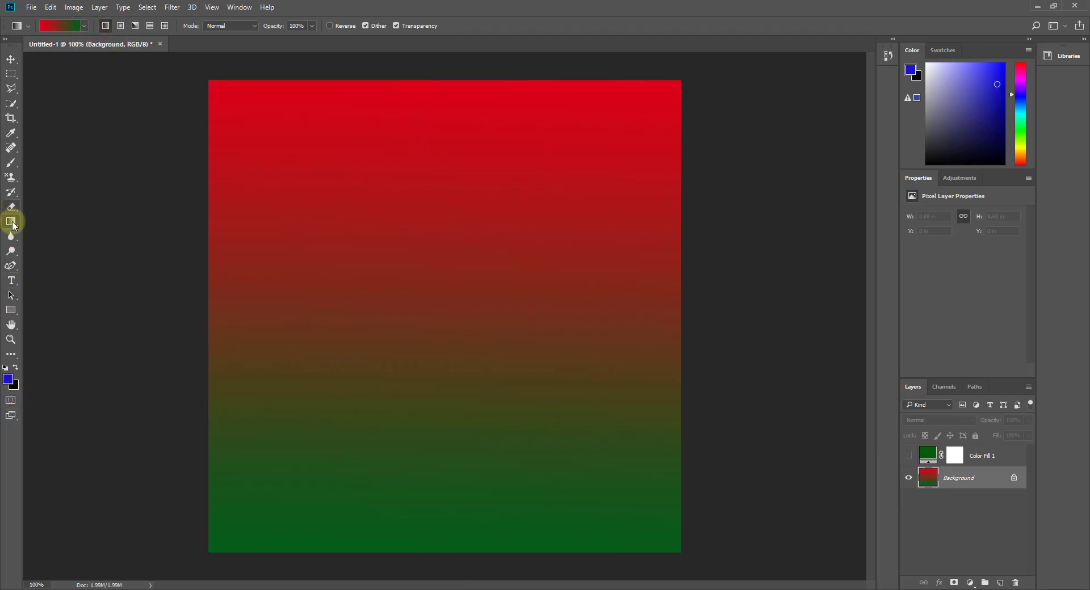
{"action": "left_click", "coordinate": [74, 25]}
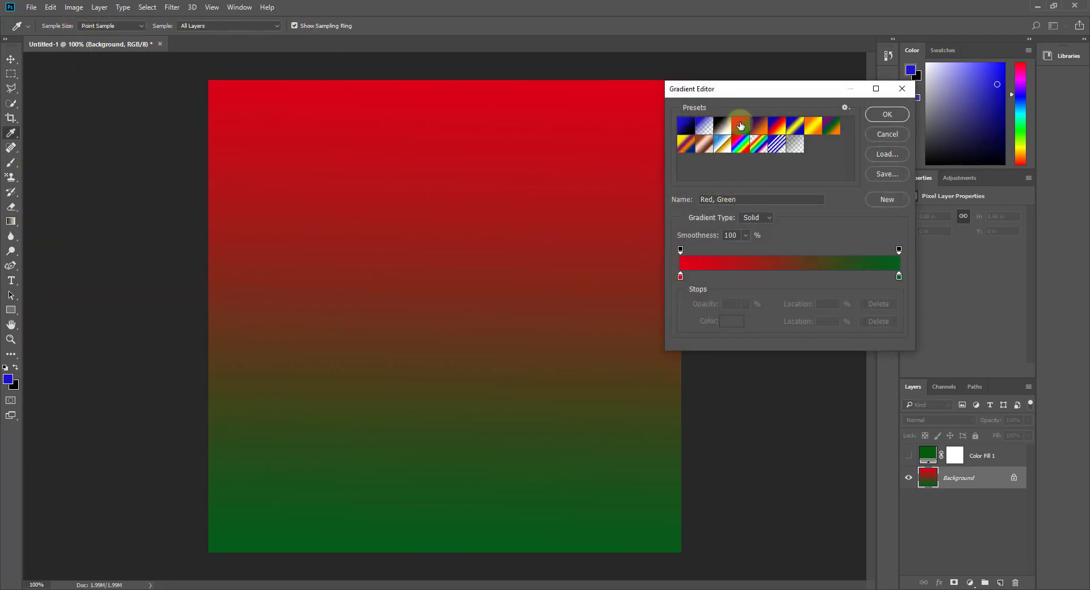
{"action": "left_click", "coordinate": [681, 276]}
{"action": "left_click", "coordinate": [680, 244]}
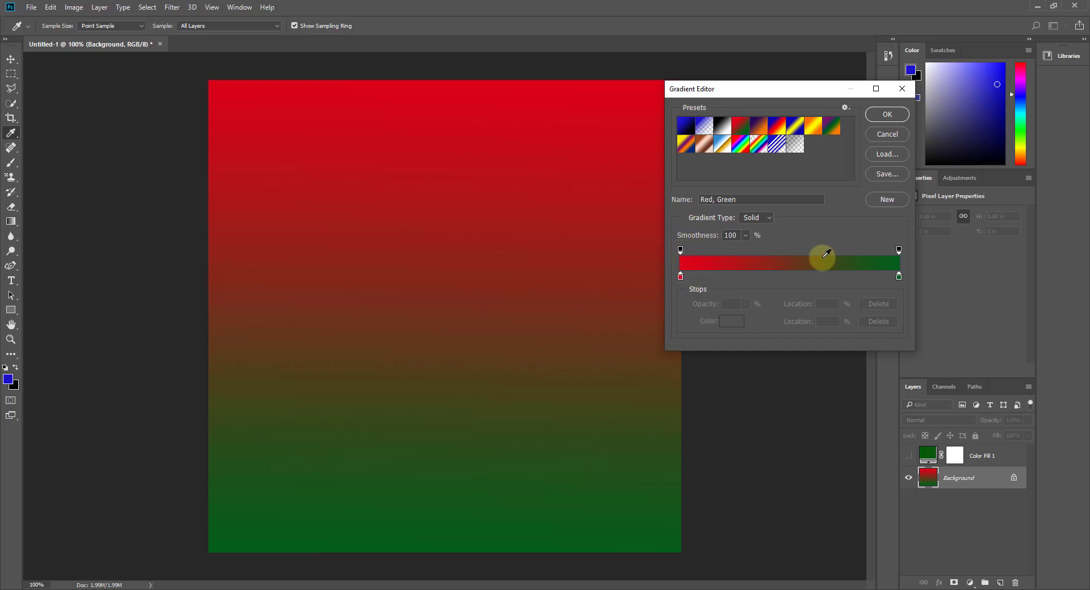
{"action": "left_click", "coordinate": [898, 277]}
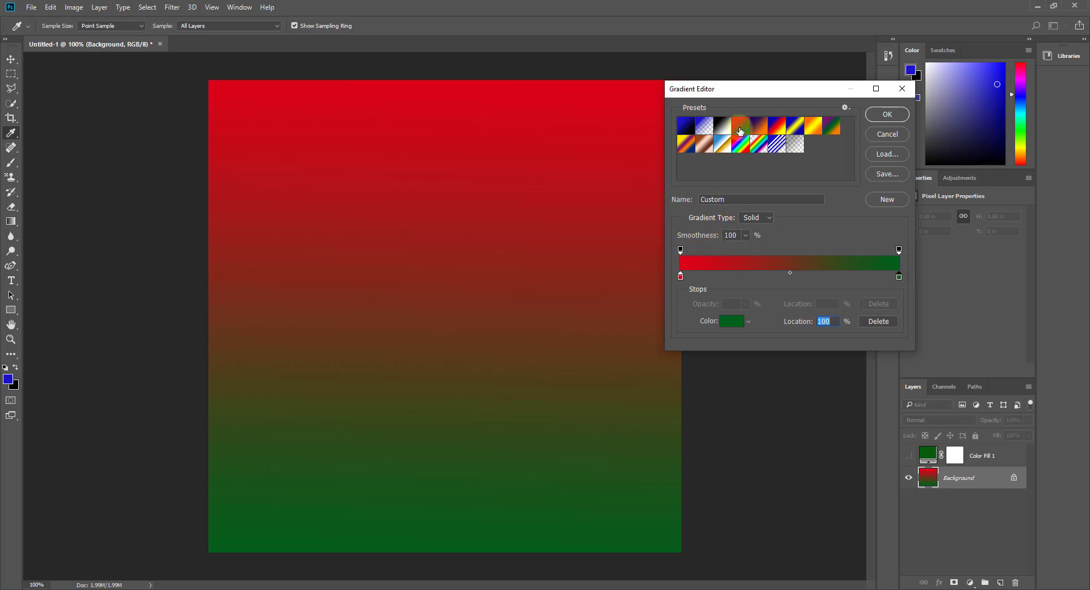
{"action": "left_click", "coordinate": [895, 117]}
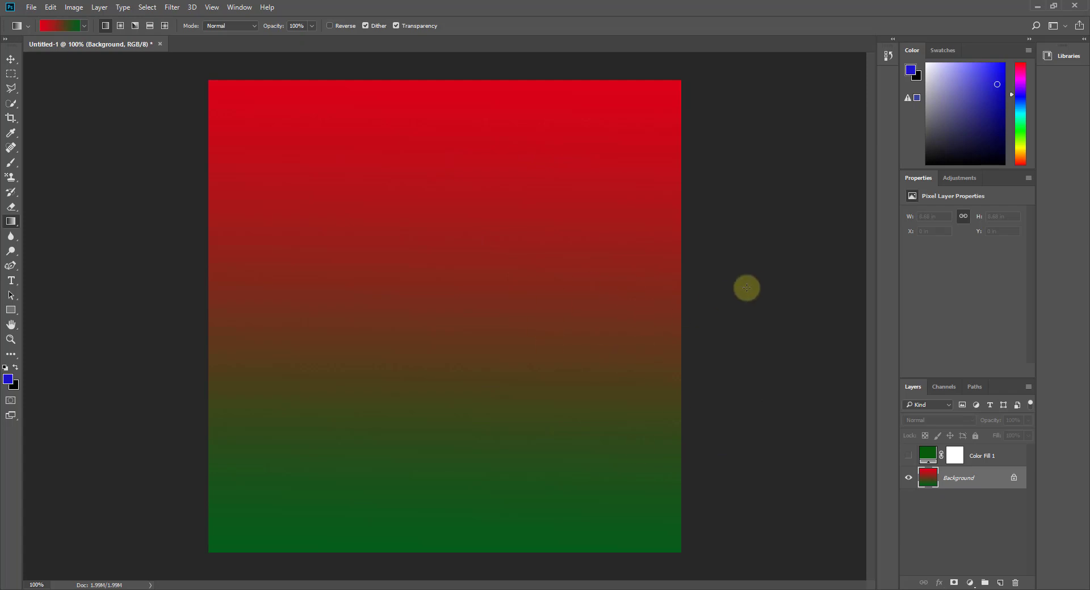
- Export the gradient canvas as a JPG, entering 'Red' as the file name
{"action": "left_click", "coordinate": [31, 7]}
{"action": "mouse_move", "coordinate": [50, 7]}
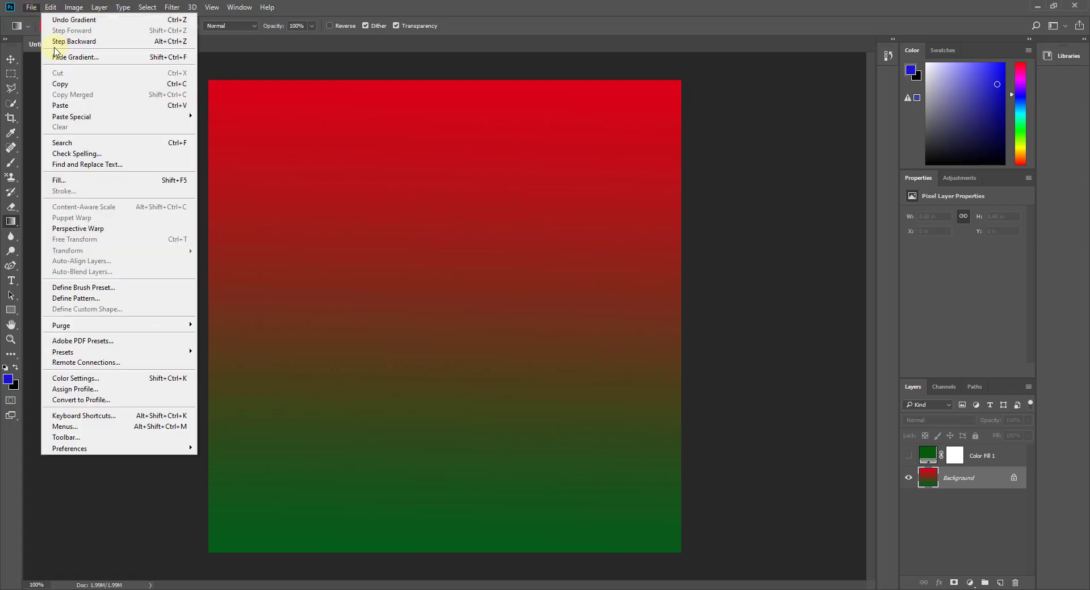
{"action": "mouse_move", "coordinate": [51, 160]}
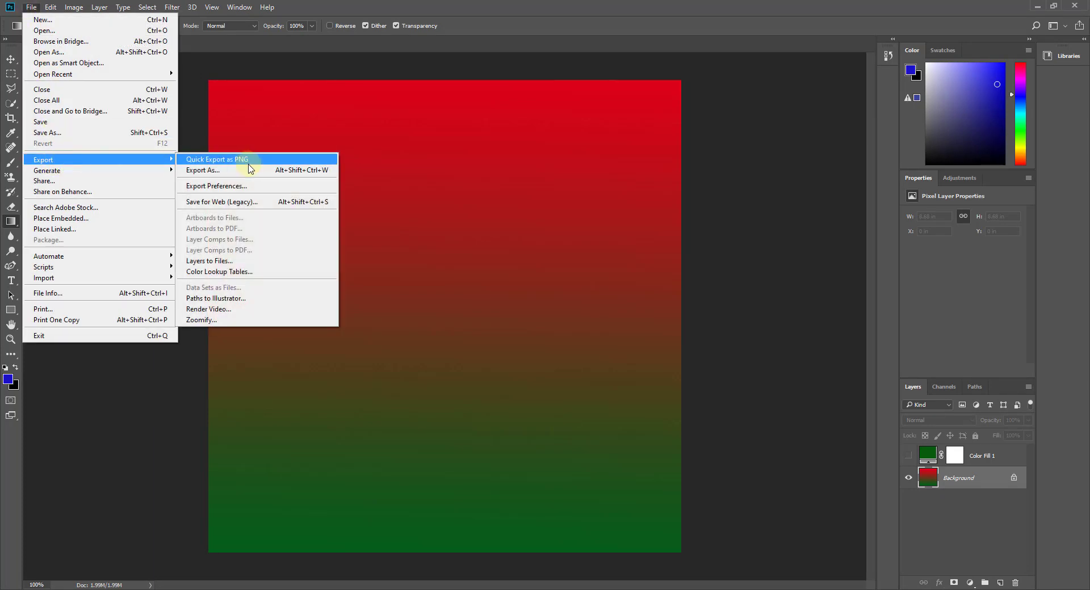
{"action": "left_click", "coordinate": [238, 170]}
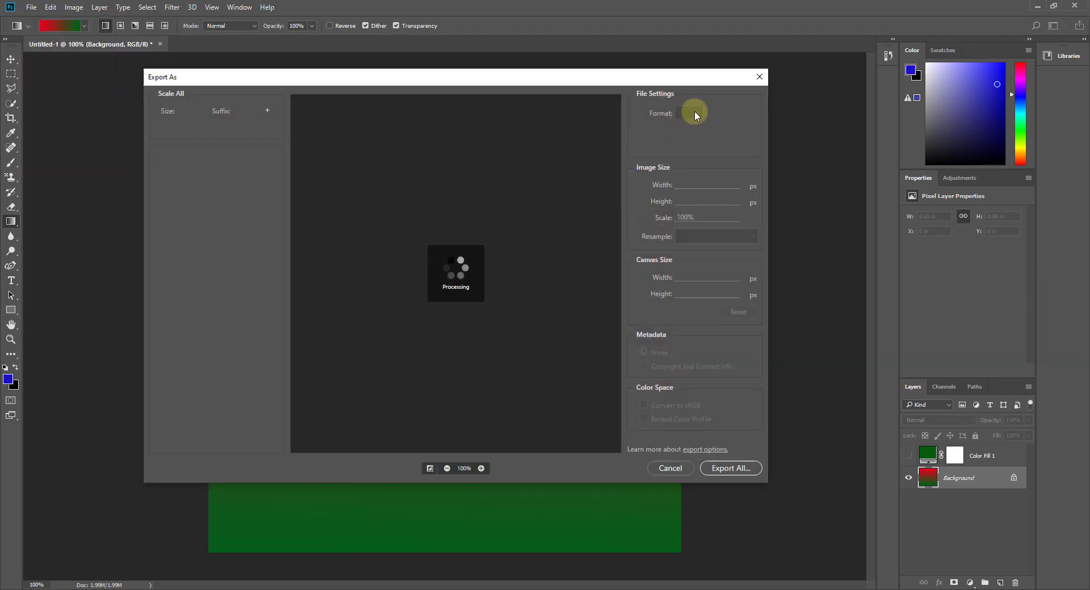
{"action": "left_click", "coordinate": [730, 468]}
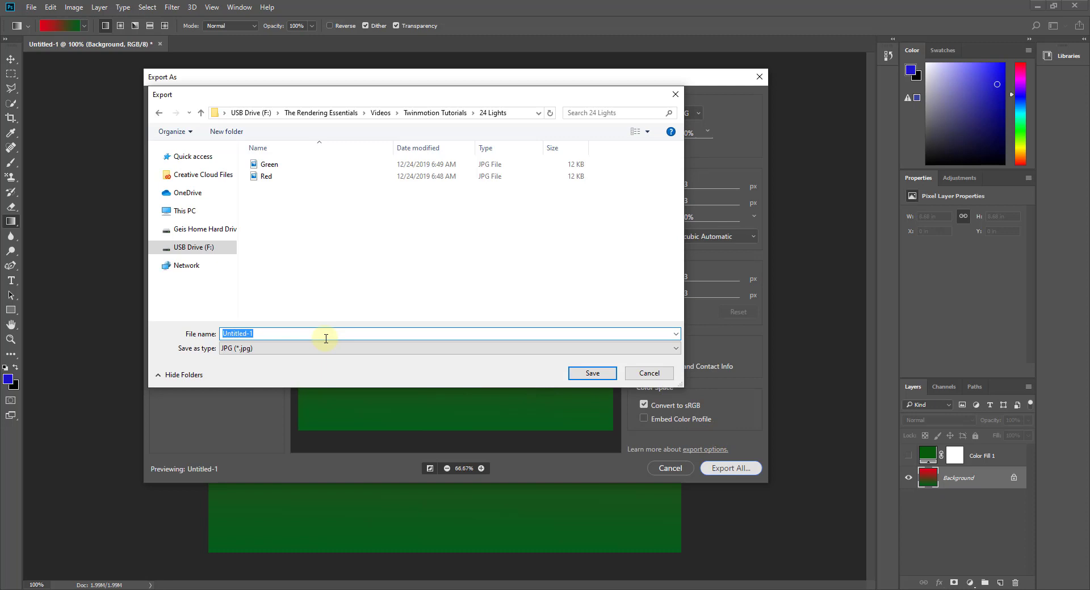
{"action": "type", "text": "Red to Green"}
{"action": "key", "text": "Return"}
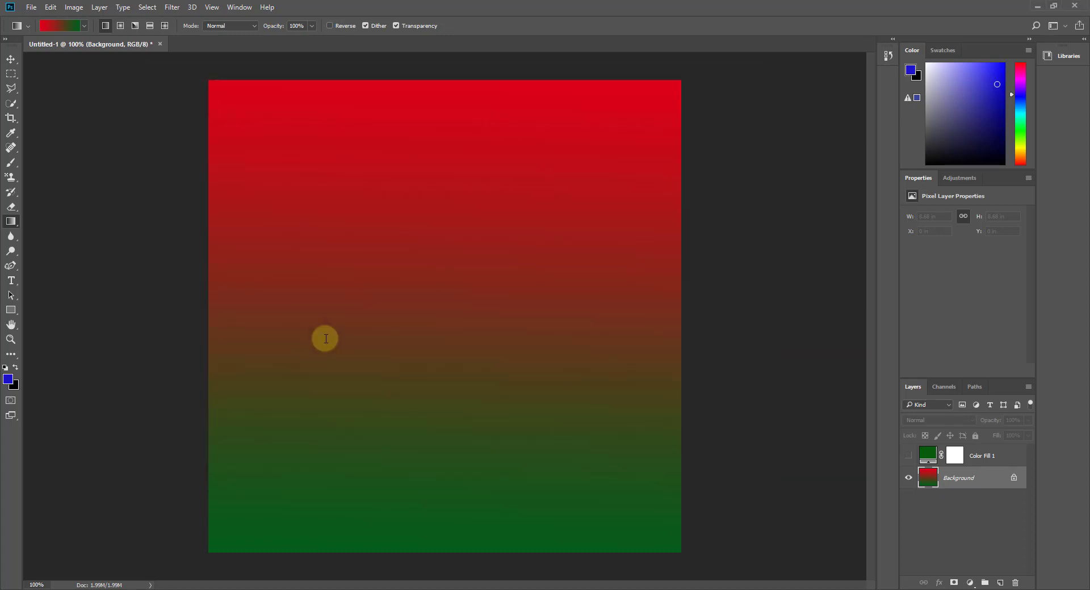
- Load the Red to Green gradient JPG as the red Color A06 material's glow texture
{"action": "left_click", "coordinate": [1037, 8]}
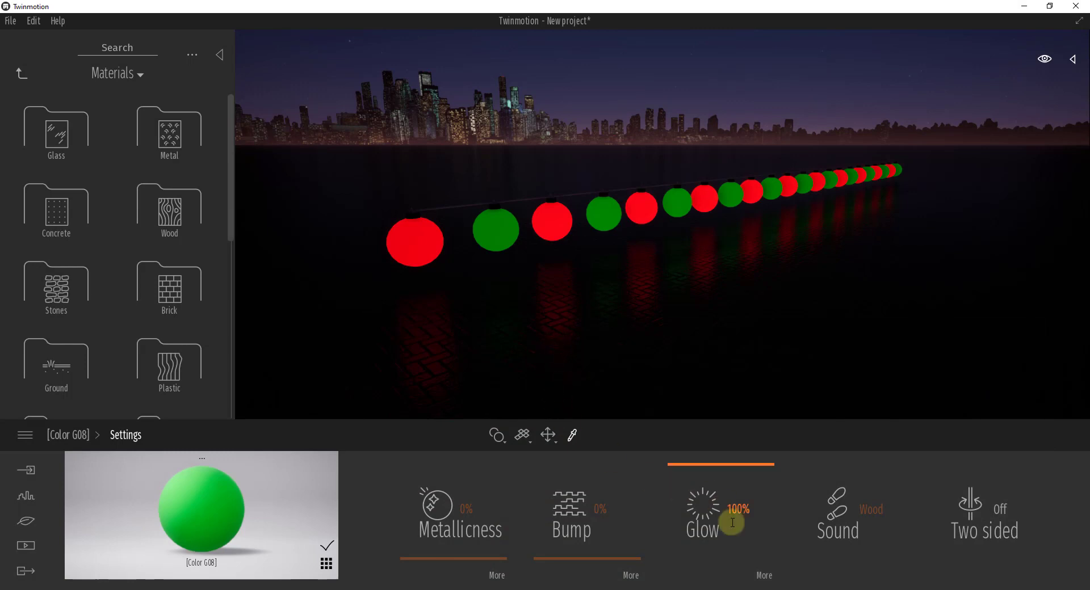
{"action": "left_click", "coordinate": [422, 243]}
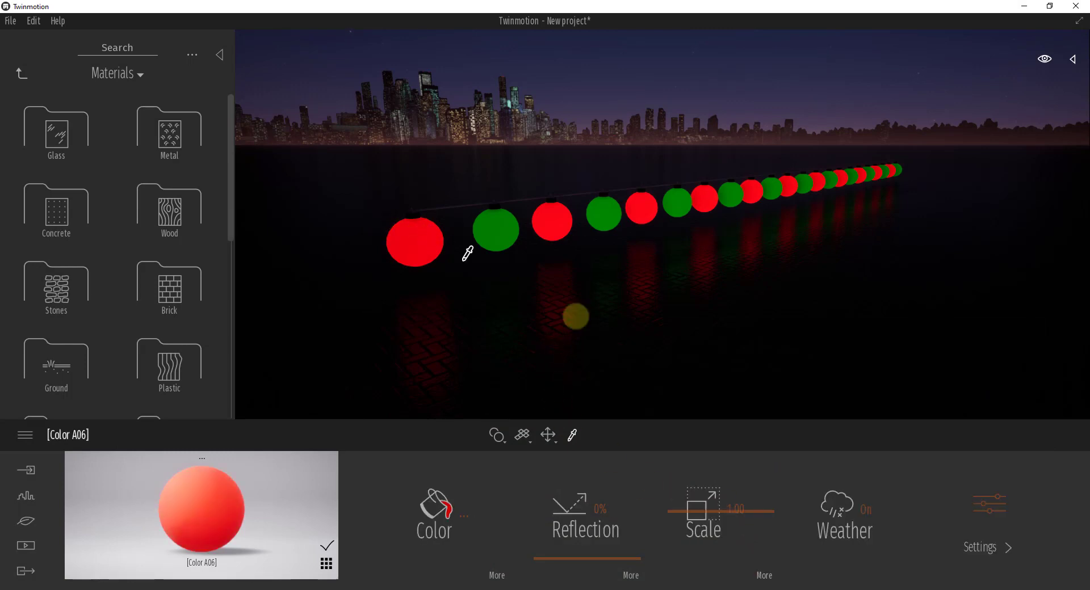
{"action": "left_click", "coordinate": [989, 504]}
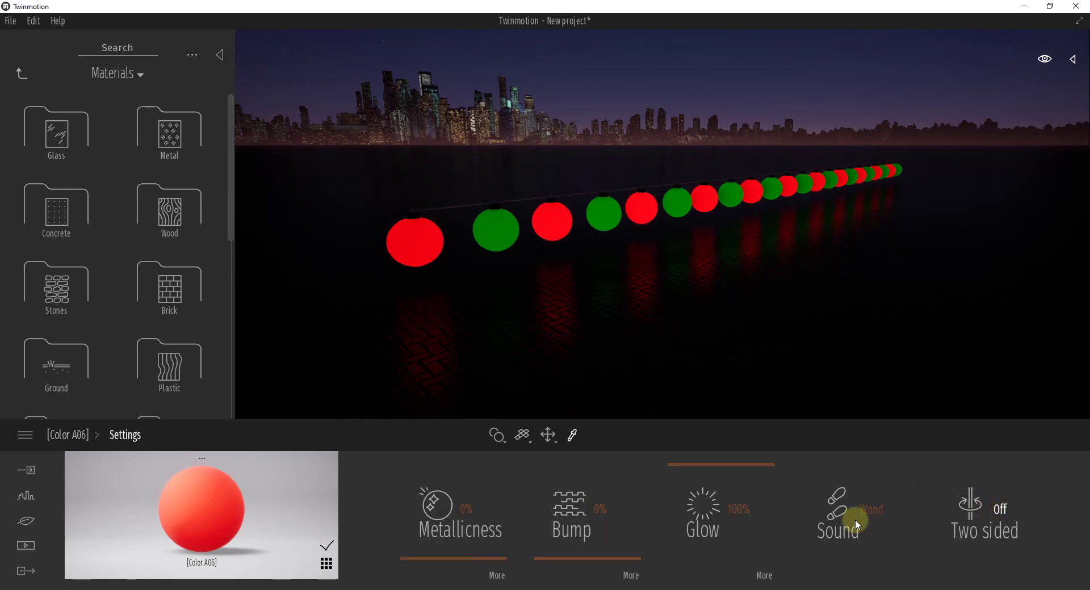
{"action": "left_click", "coordinate": [758, 583]}
{"action": "left_click", "coordinate": [657, 505]}
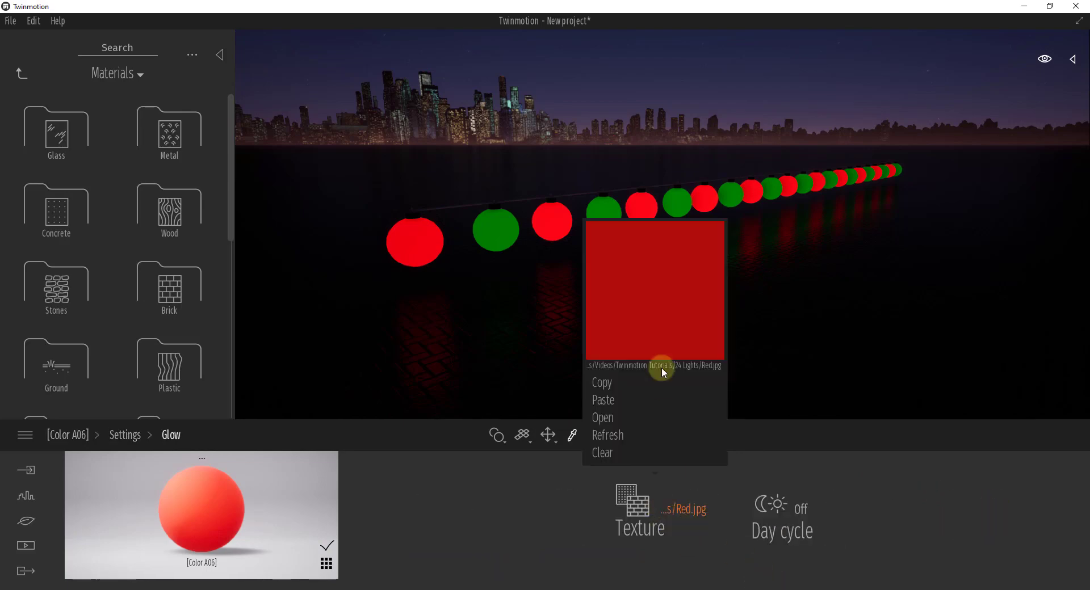
{"action": "left_click", "coordinate": [603, 417]}
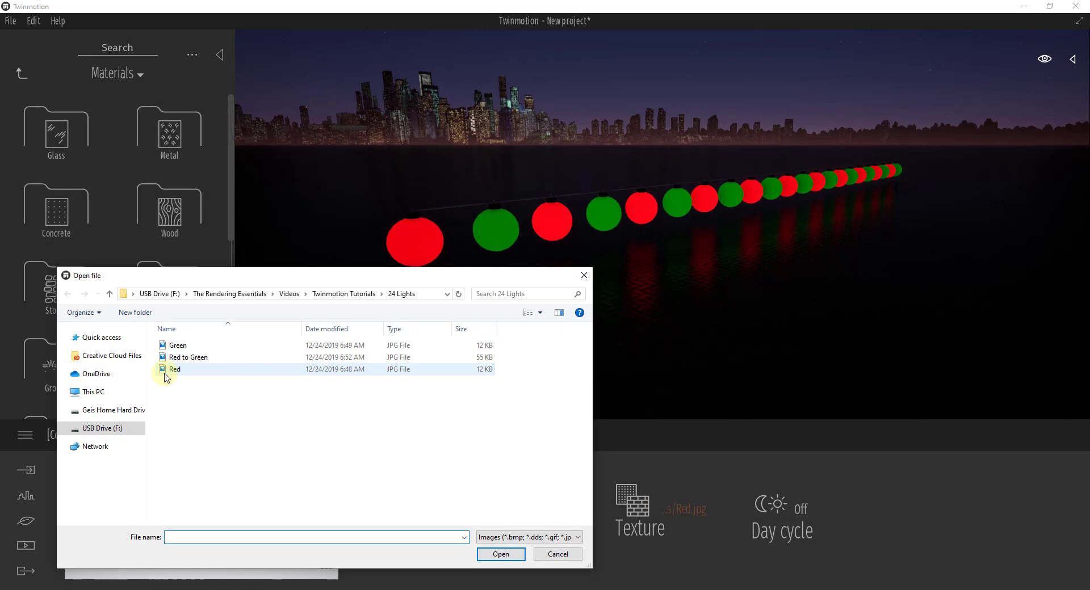
{"action": "double_click", "coordinate": [182, 358]}
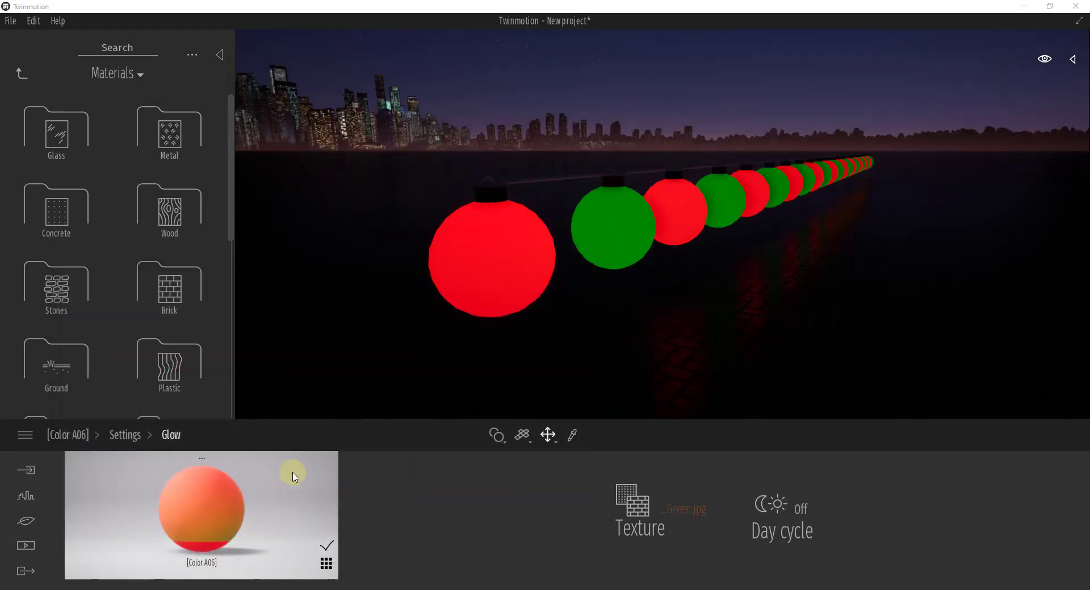
- Set the glow texture's UV mapping to Spherical
{"action": "left_click", "coordinate": [522, 435]}
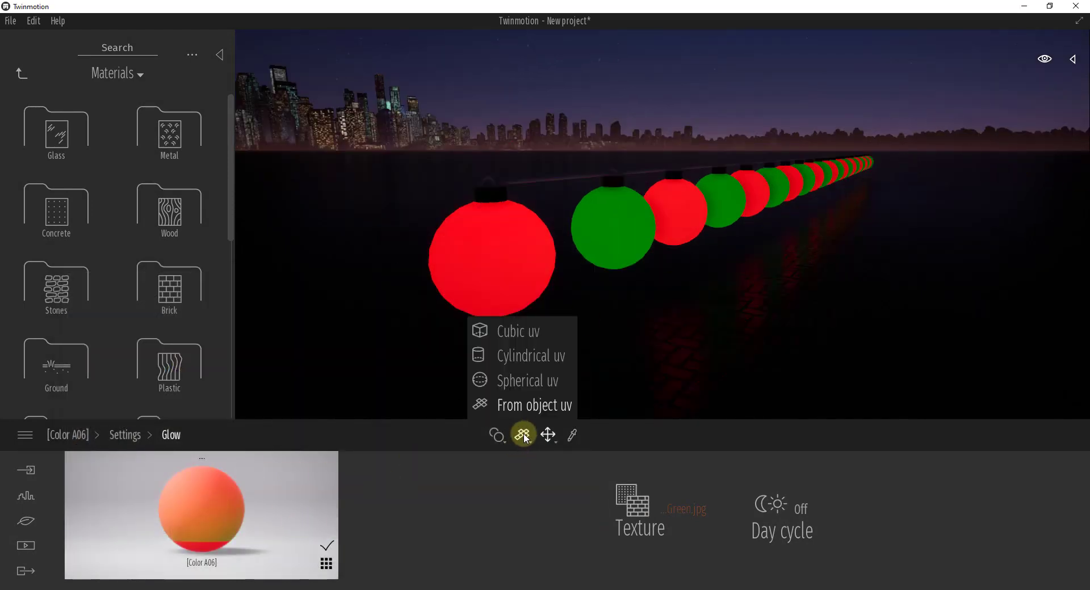
{"action": "left_click", "coordinate": [523, 380]}
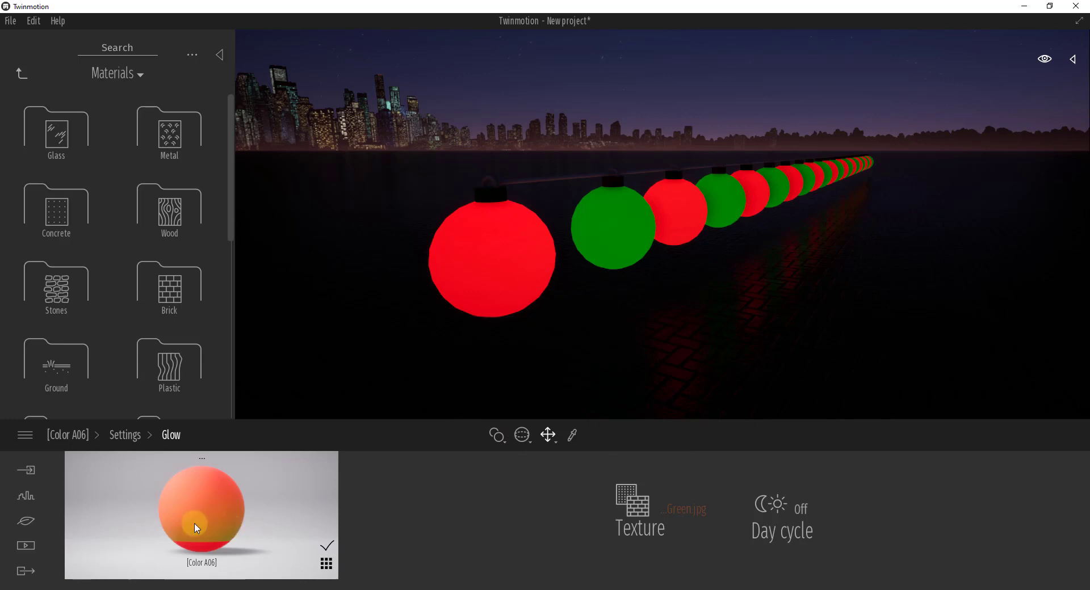
{"action": "left_click_drag", "start_coordinate": [195, 524], "coordinate": [498, 261]}
- Change the Color A06 glow texture scale from 0.76 to 1.00 so its bulbs glow fully green
{"action": "left_click", "coordinate": [125, 435]}
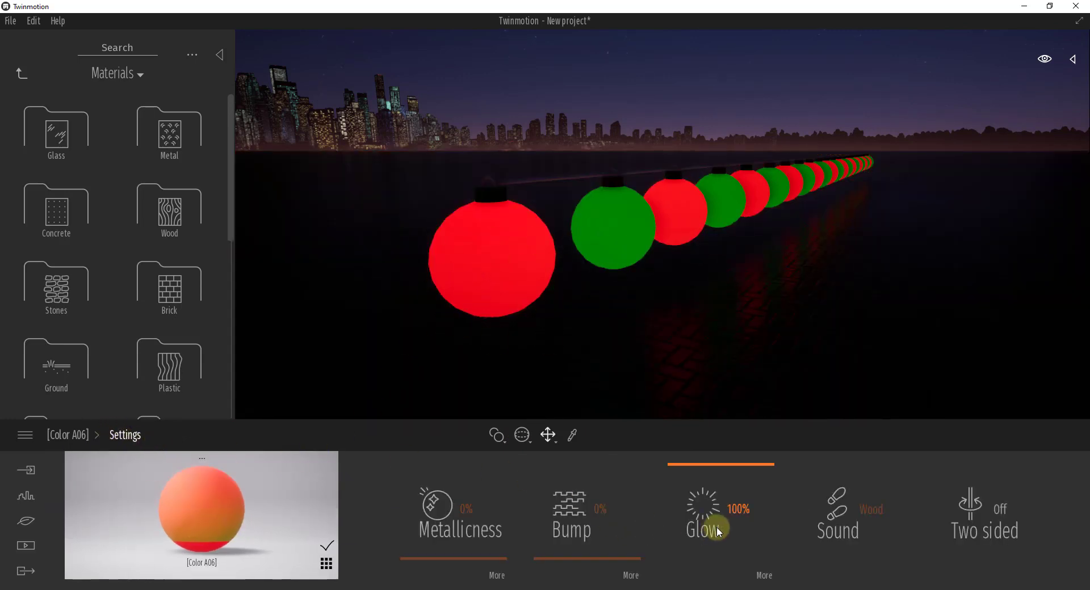
{"action": "left_click", "coordinate": [763, 575]}
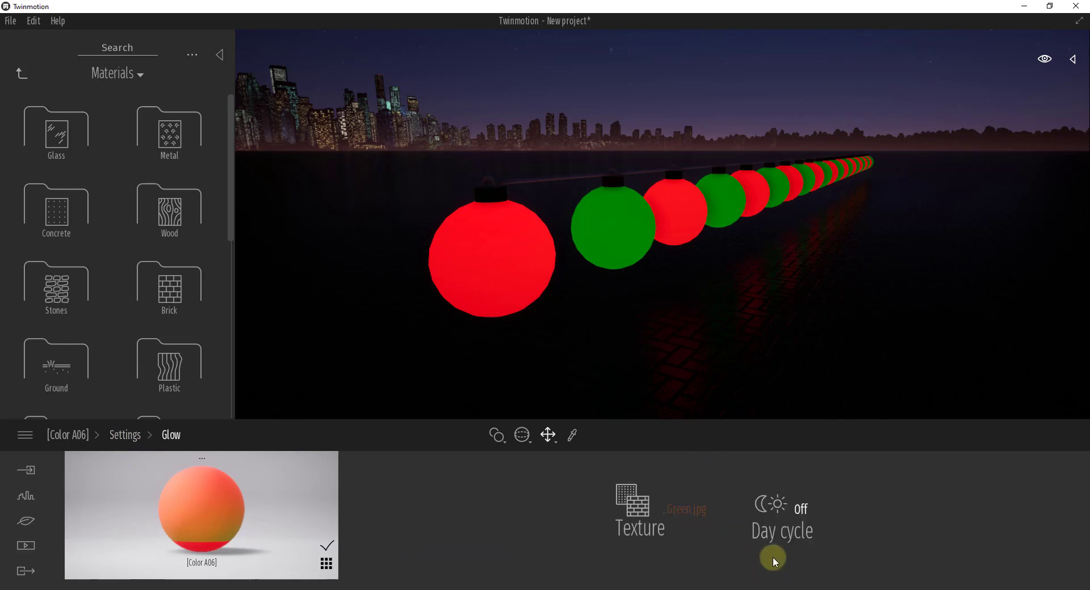
{"action": "left_click", "coordinate": [123, 436]}
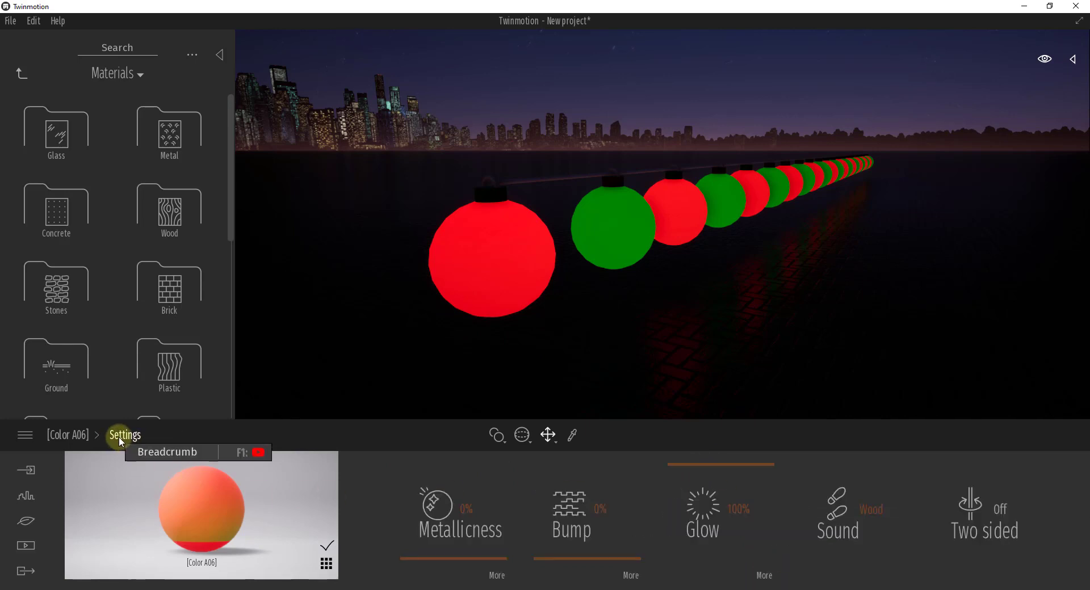
{"action": "left_click", "coordinate": [74, 435]}
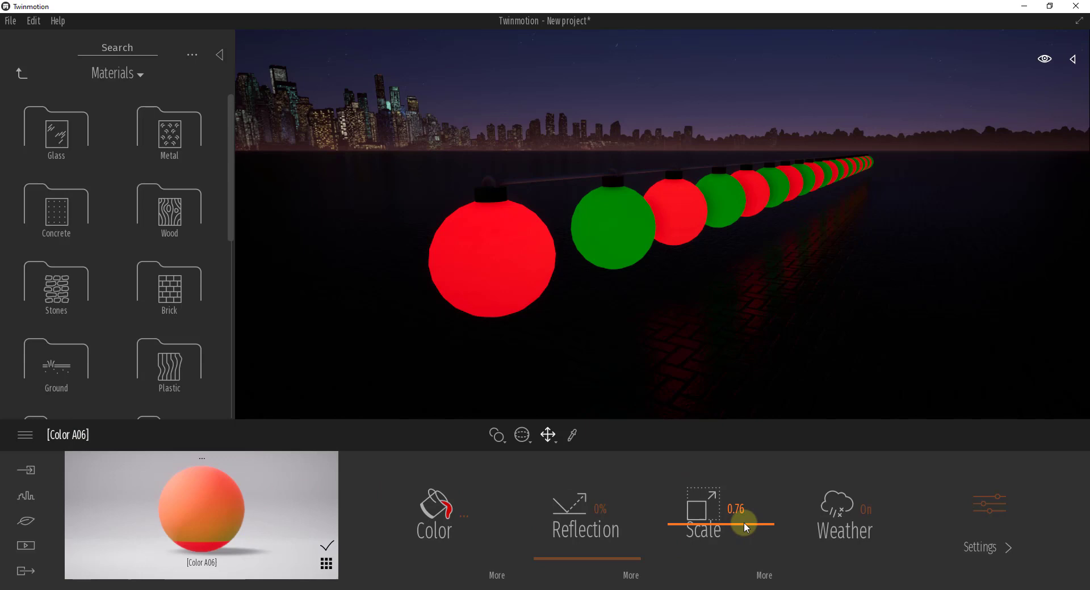
{"action": "left_click_drag", "start_coordinate": [747, 526], "coordinate": [745, 515]}
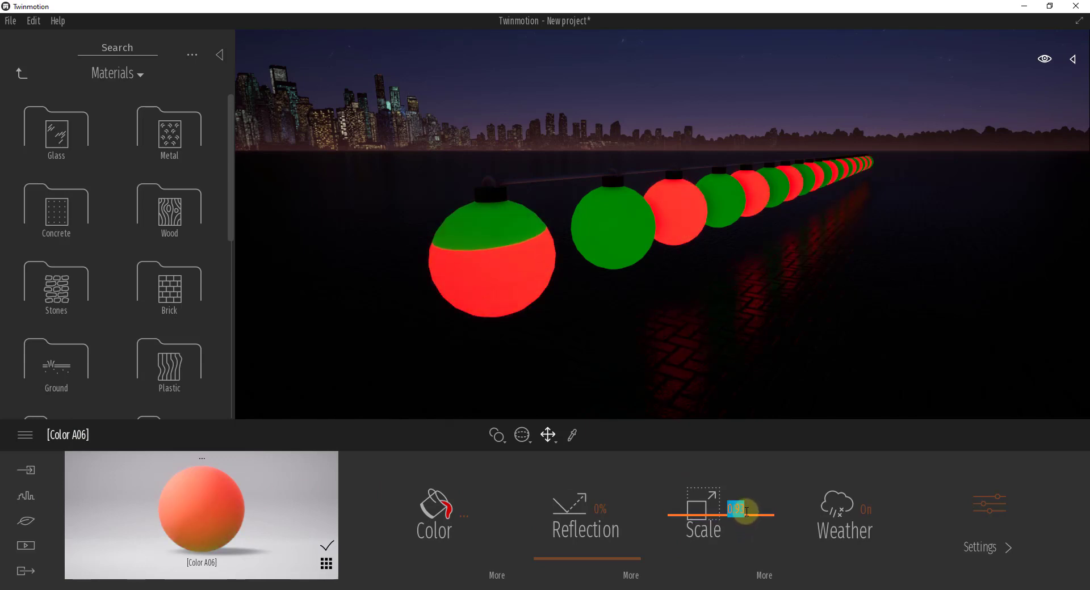
{"action": "key", "text": "Return"}
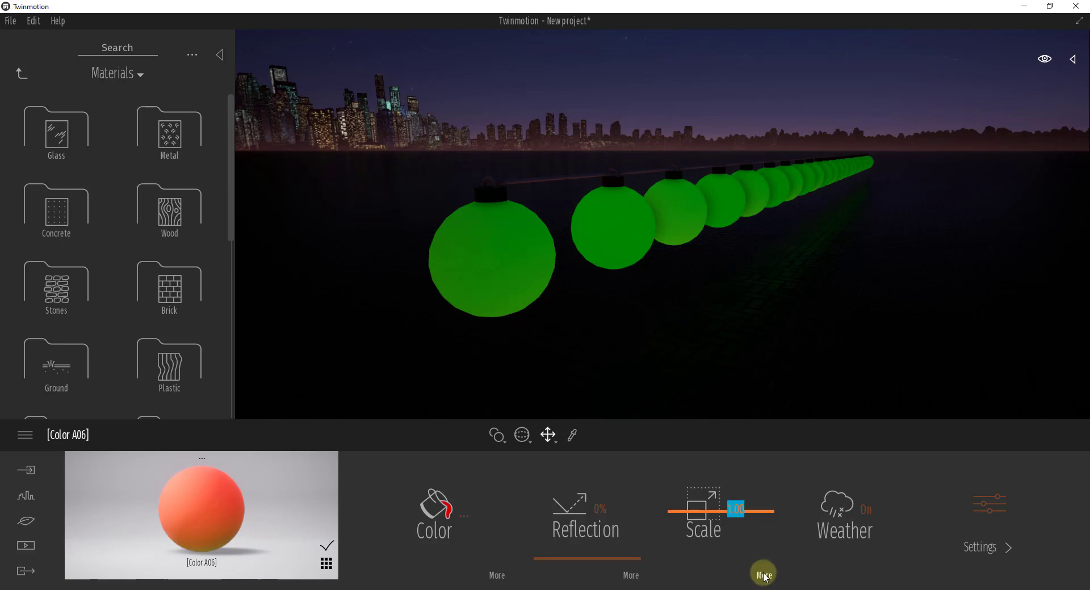
- Give the Color A06 glow texture a Speed Y of 0.25 so those bulbs cycle between red and green
{"action": "left_click", "coordinate": [763, 575]}
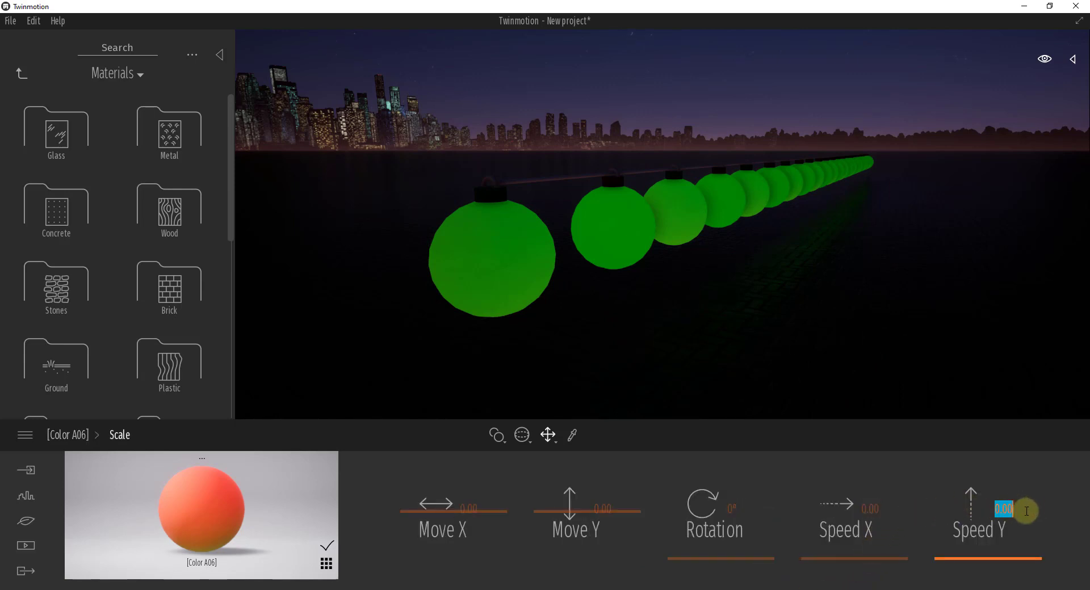
{"action": "key", "text": "Return"}
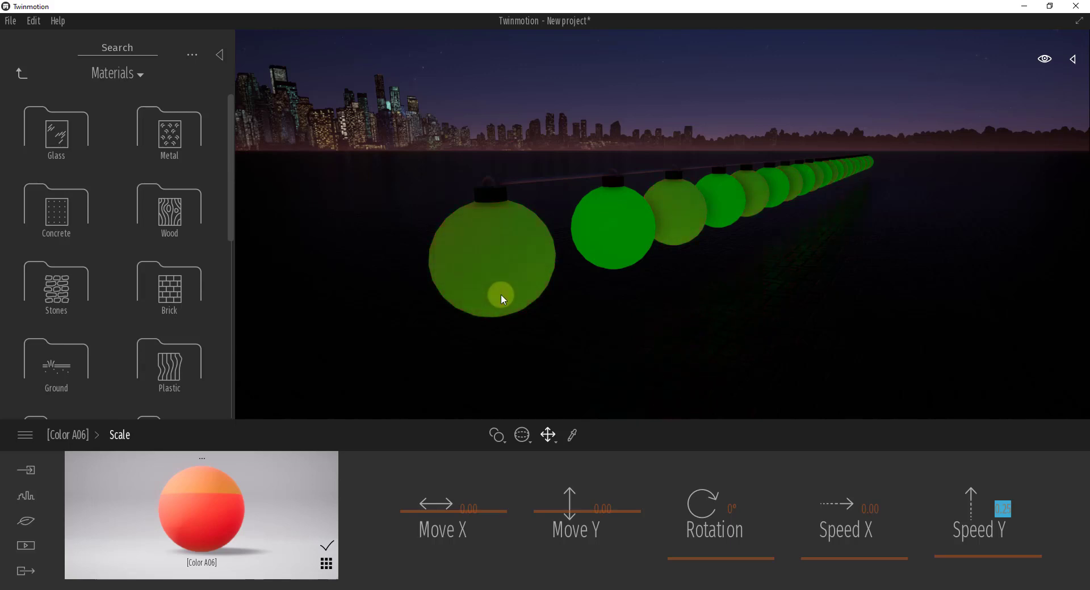
{"action": "left_click", "coordinate": [501, 297]}
{"action": "left_click", "coordinate": [538, 285]}
{"action": "left_click", "coordinate": [500, 265]}
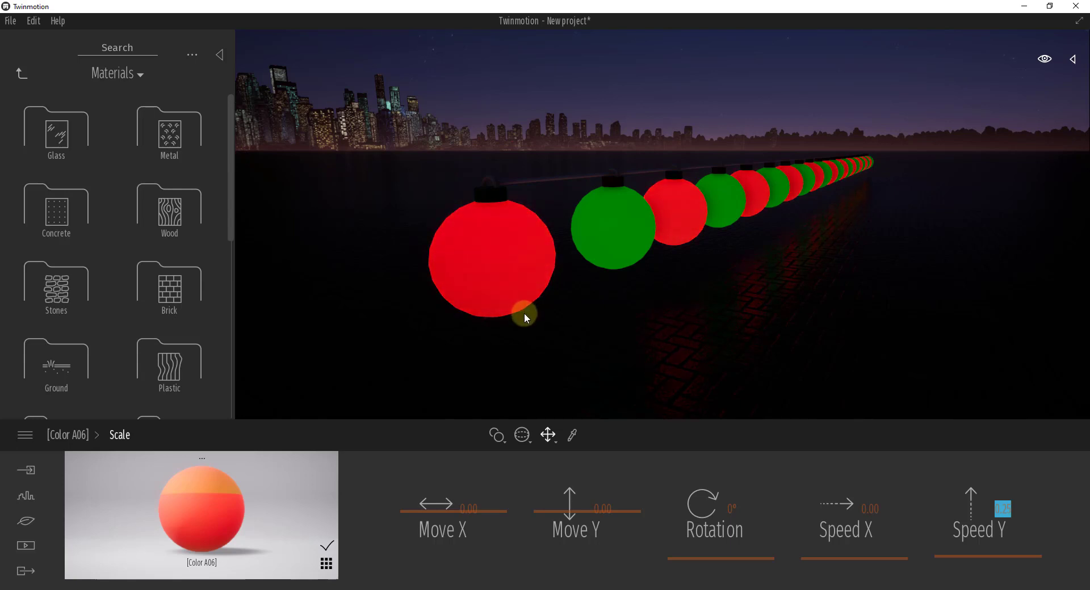